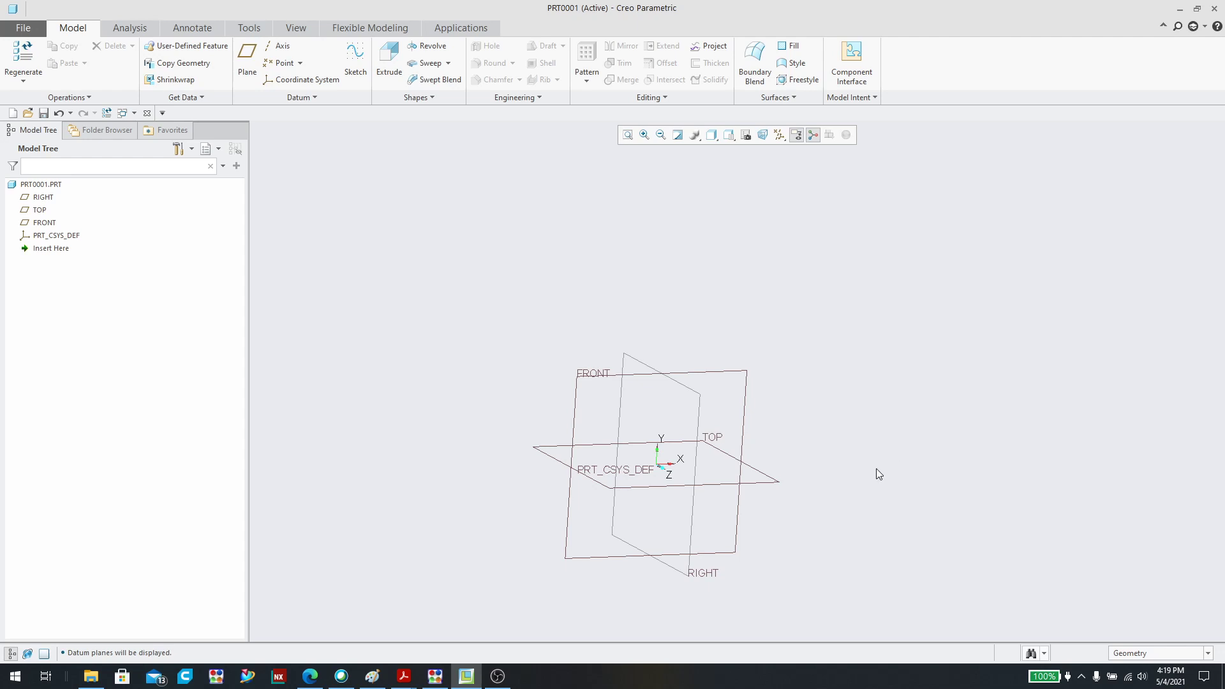
# - Start a sketch on the FRONT datum plane, with the RIGHT plane as the right-facing orientation reference
pyautogui.moveTo(887, 491); pyautogui.dragTo(877, 462, button='middle')
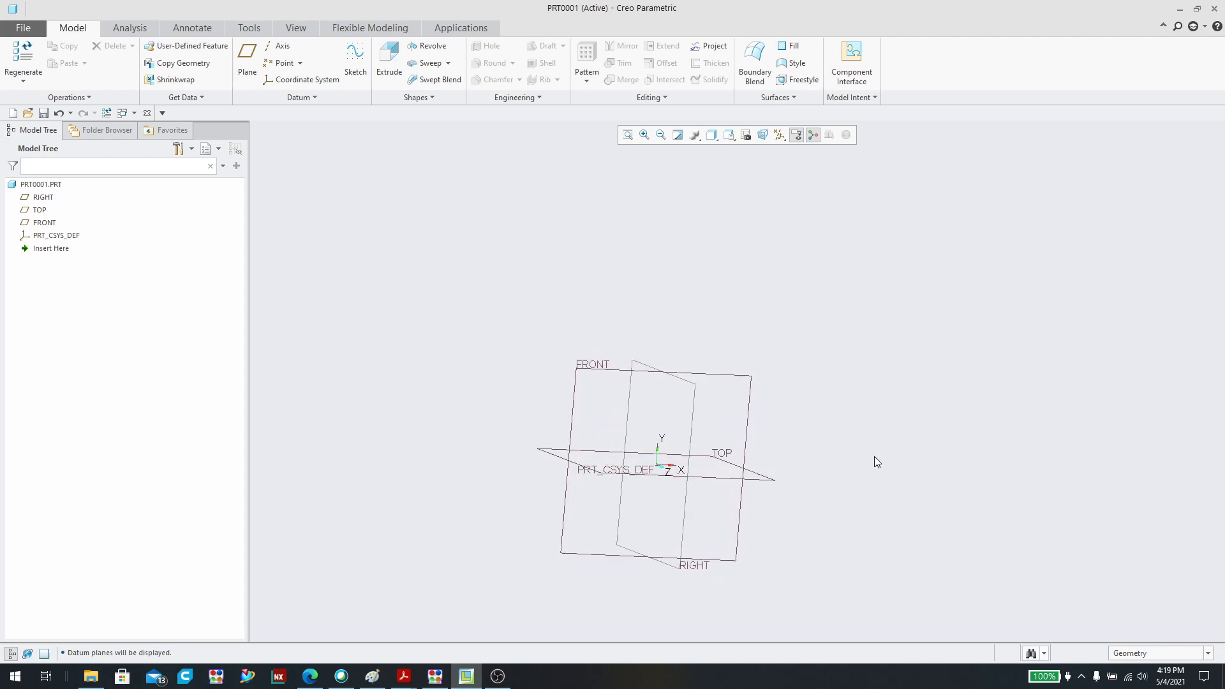
pyautogui.click(358, 65)
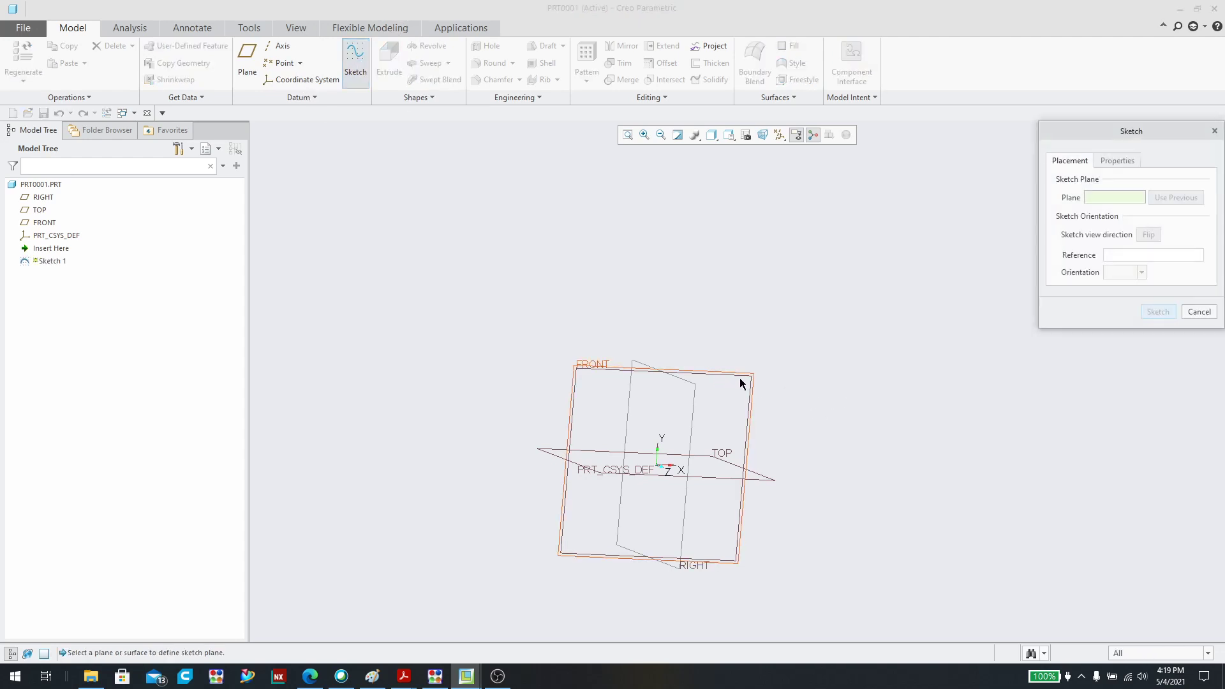
pyautogui.click(778, 381)
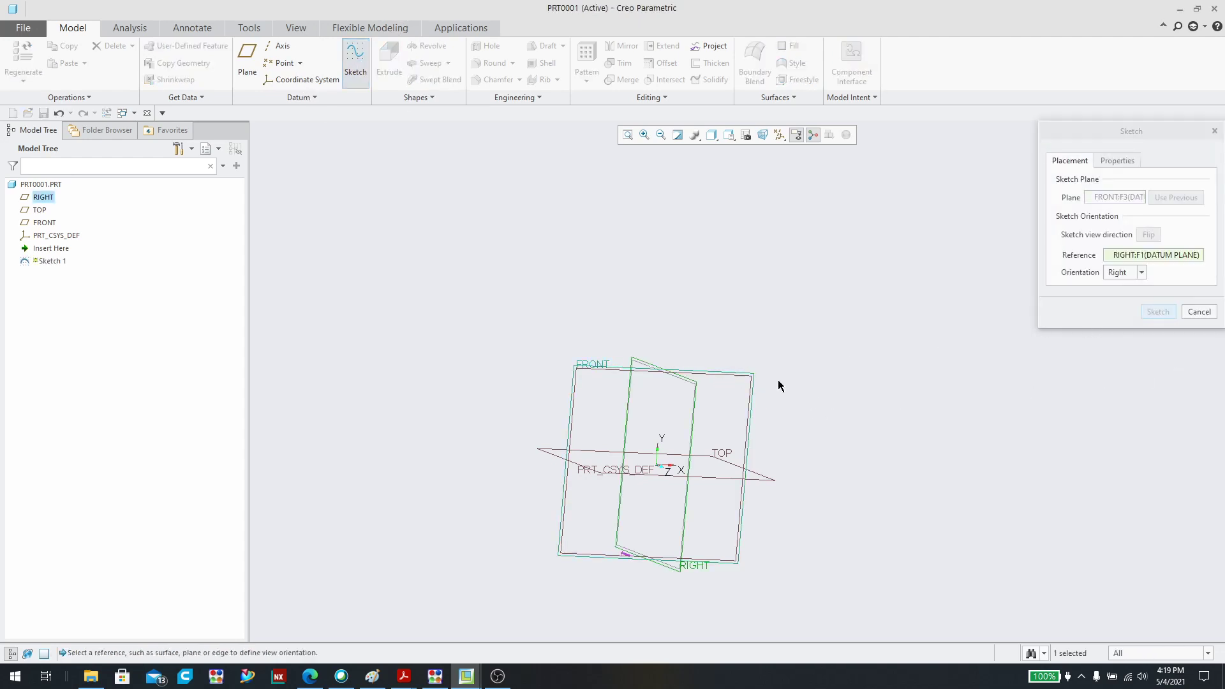
pyautogui.click(1144, 312)
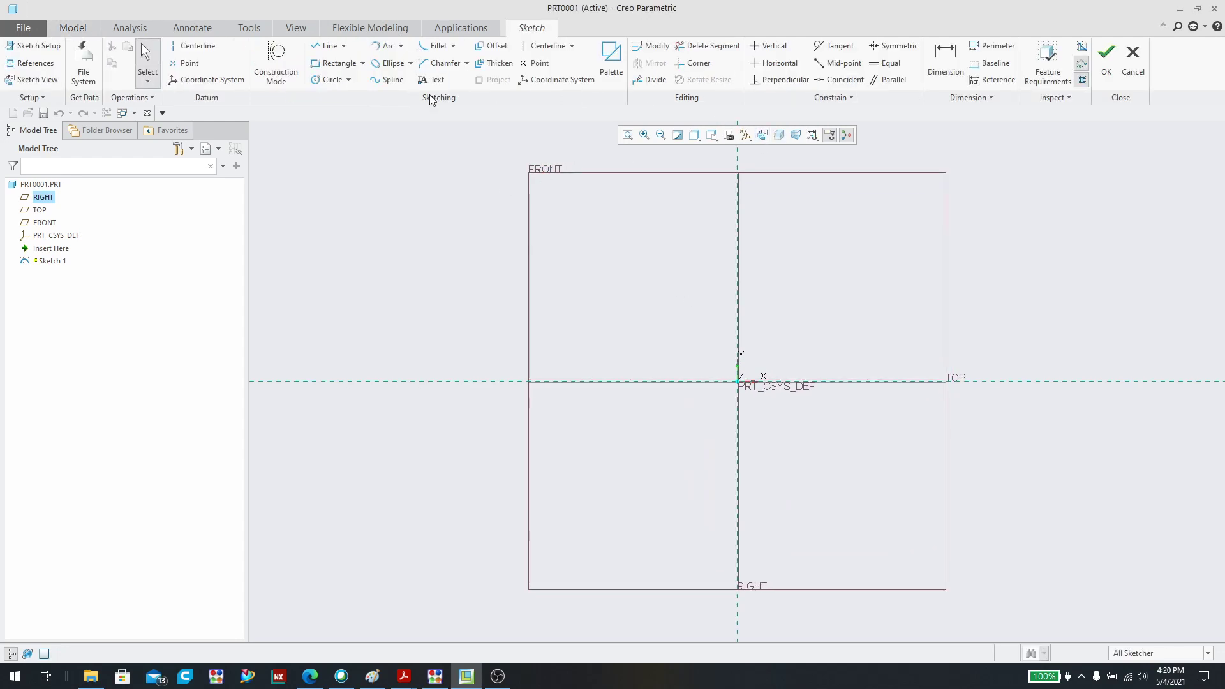
# - Sketch two circles at equal height on opposite sides of the vertical reference, about 115 in diameter on the left and 50 on the right
pyautogui.click(319, 82)
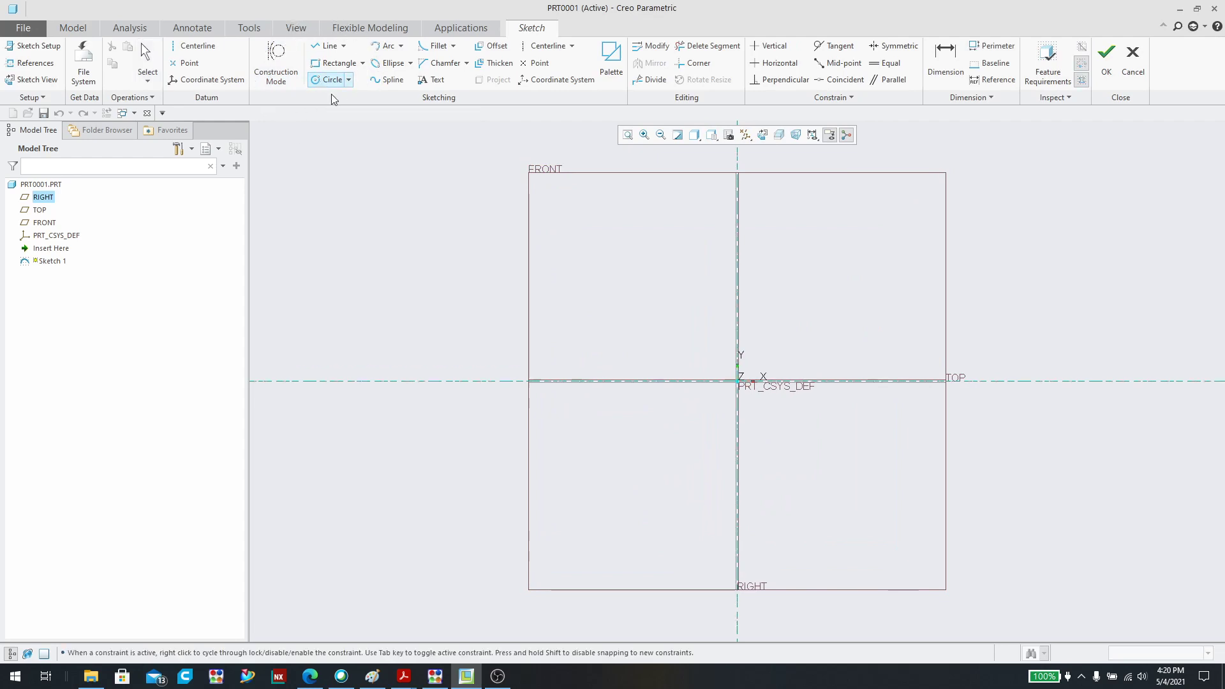
pyautogui.click(600, 318)
pyautogui.click(587, 273)
pyautogui.click(889, 318)
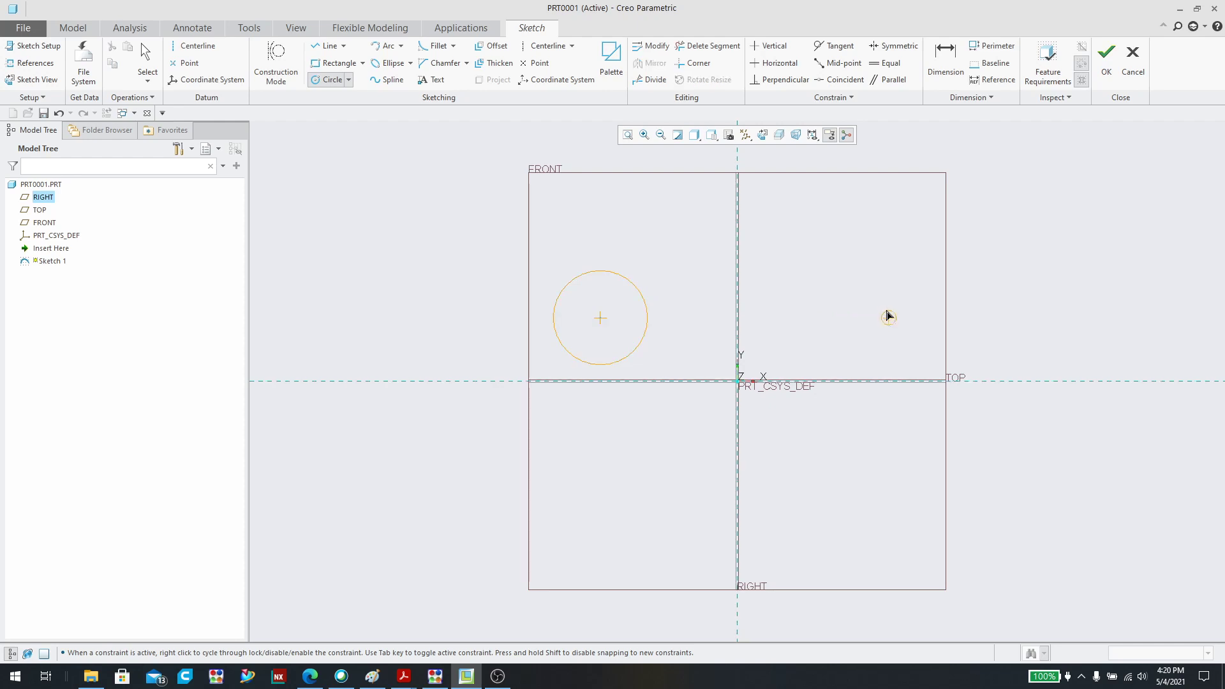
pyautogui.click(903, 331)
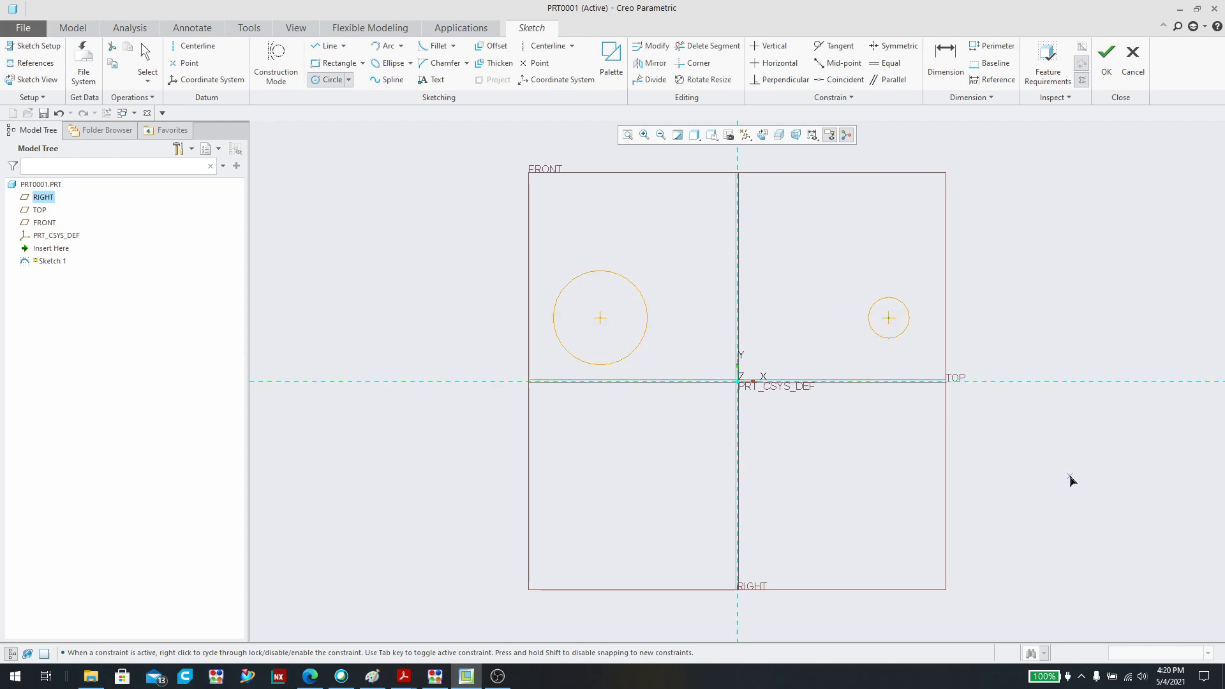
pyautogui.middleClick(1020, 465)
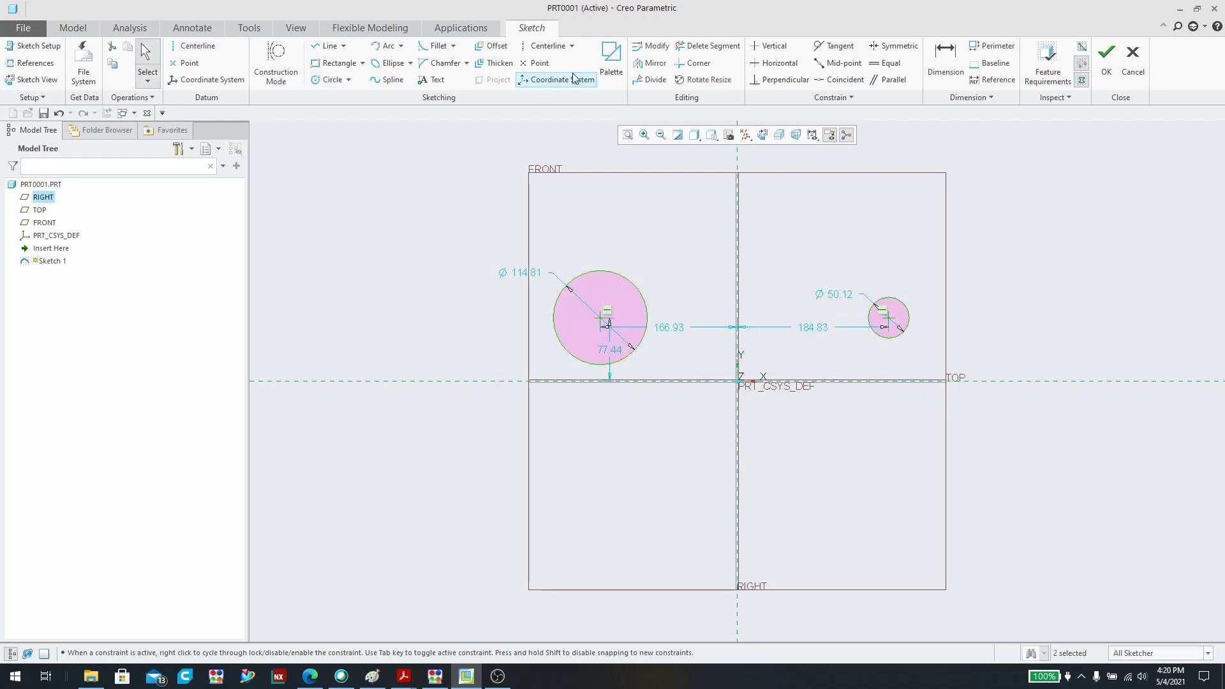
# - Connect the two circles with upper and lower tangent lines
pyautogui.click(344, 46)
pyautogui.click(348, 75)
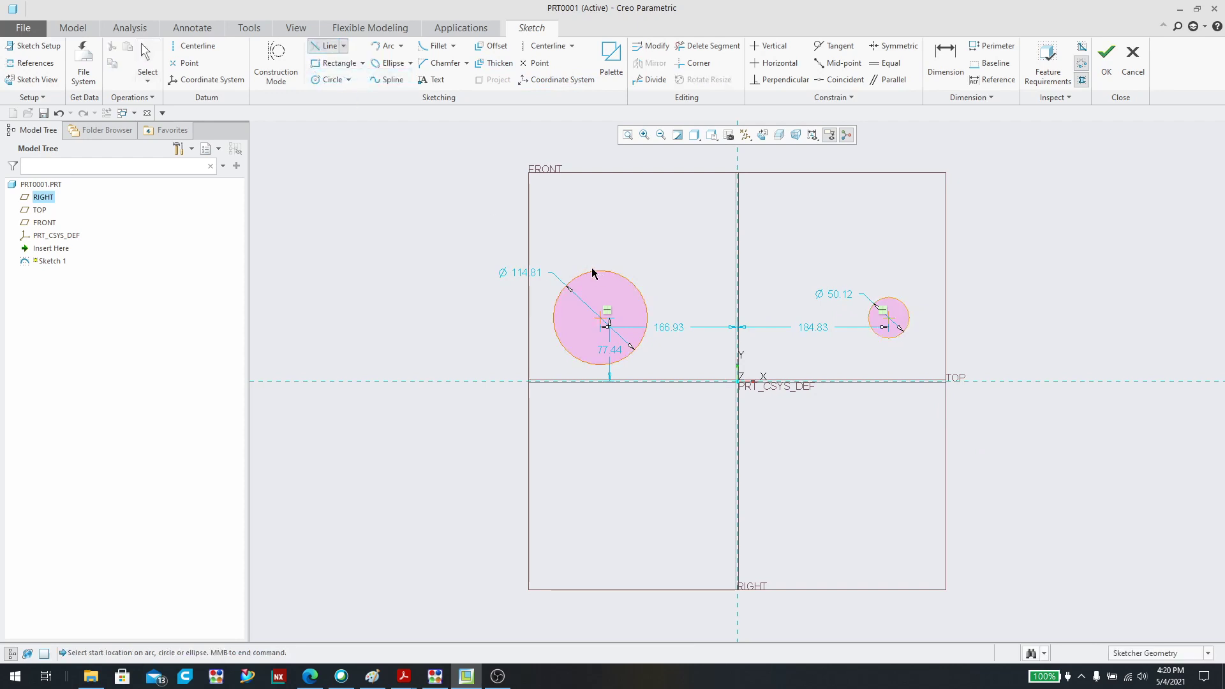
pyautogui.click(583, 276)
pyautogui.click(895, 305)
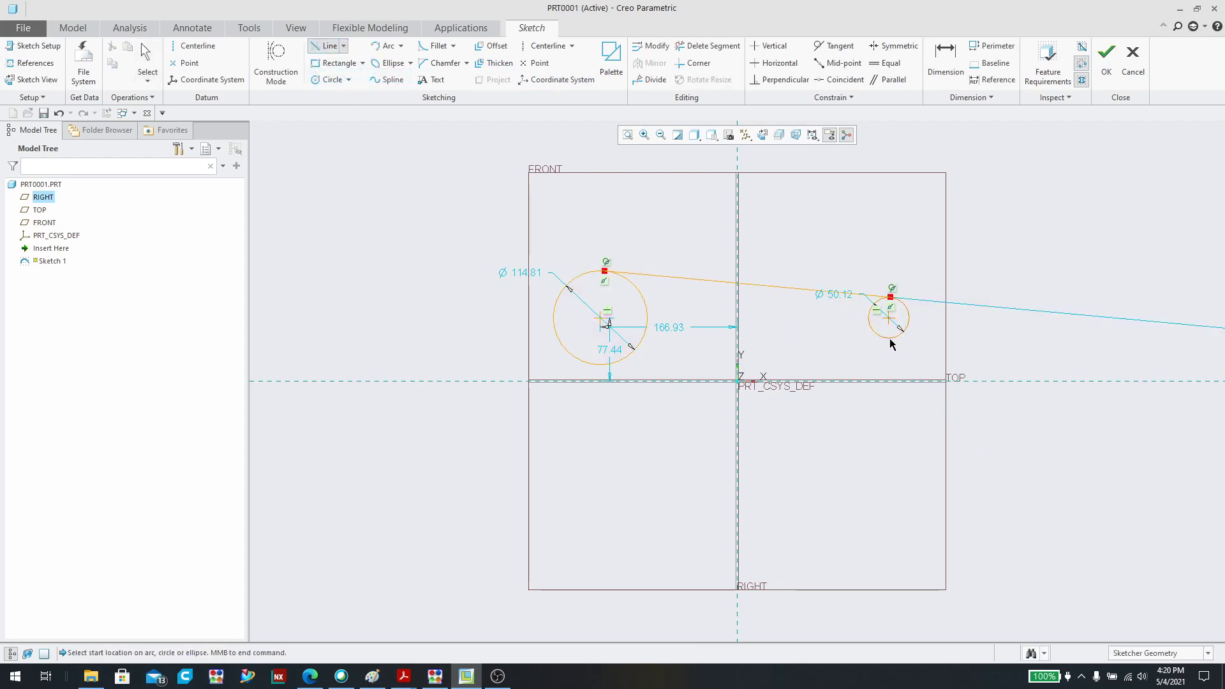
pyautogui.click(892, 344)
pyautogui.click(605, 368)
pyautogui.middleClick(868, 374)
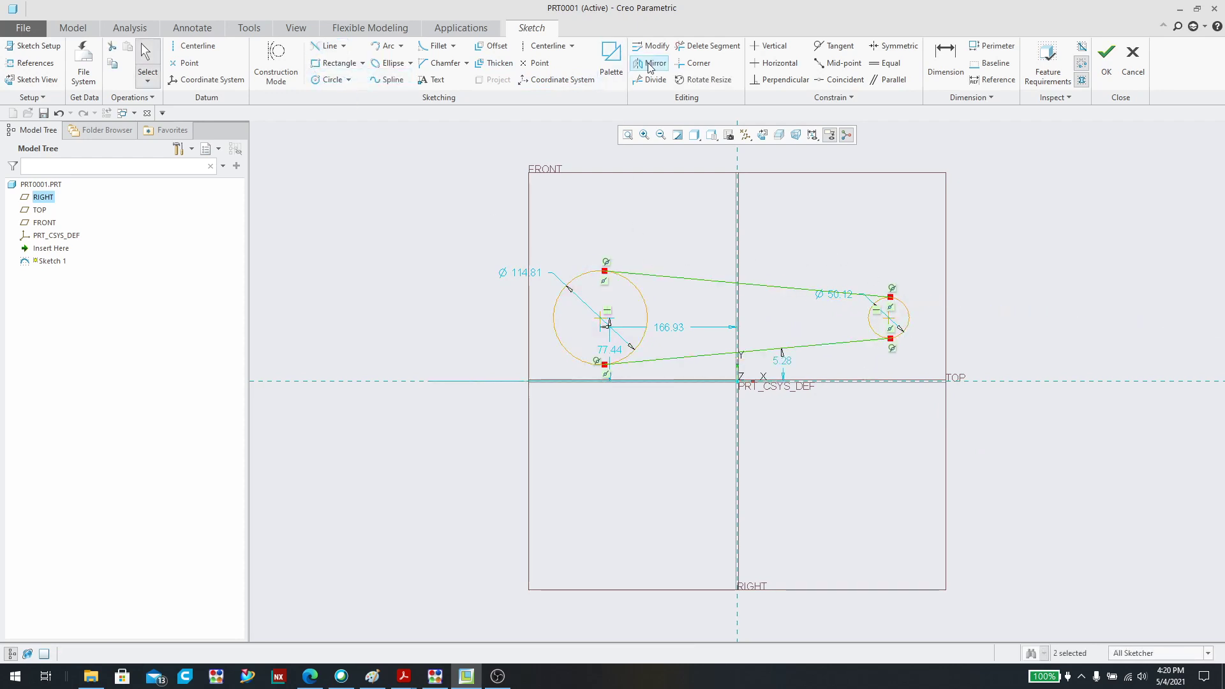
# - Place a sketch point on the upper tangent line and make it coincident with the vertical reference
pyautogui.click(535, 63)
pyautogui.click(748, 284)
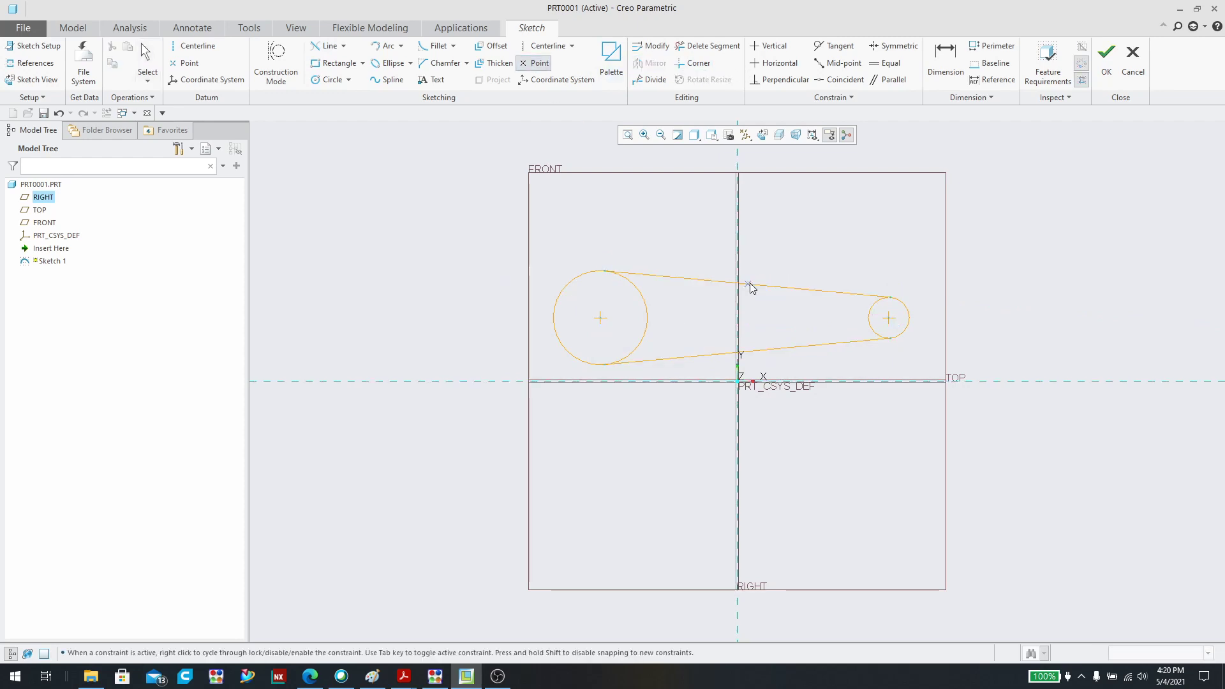
pyautogui.click(841, 80)
pyautogui.click(748, 284)
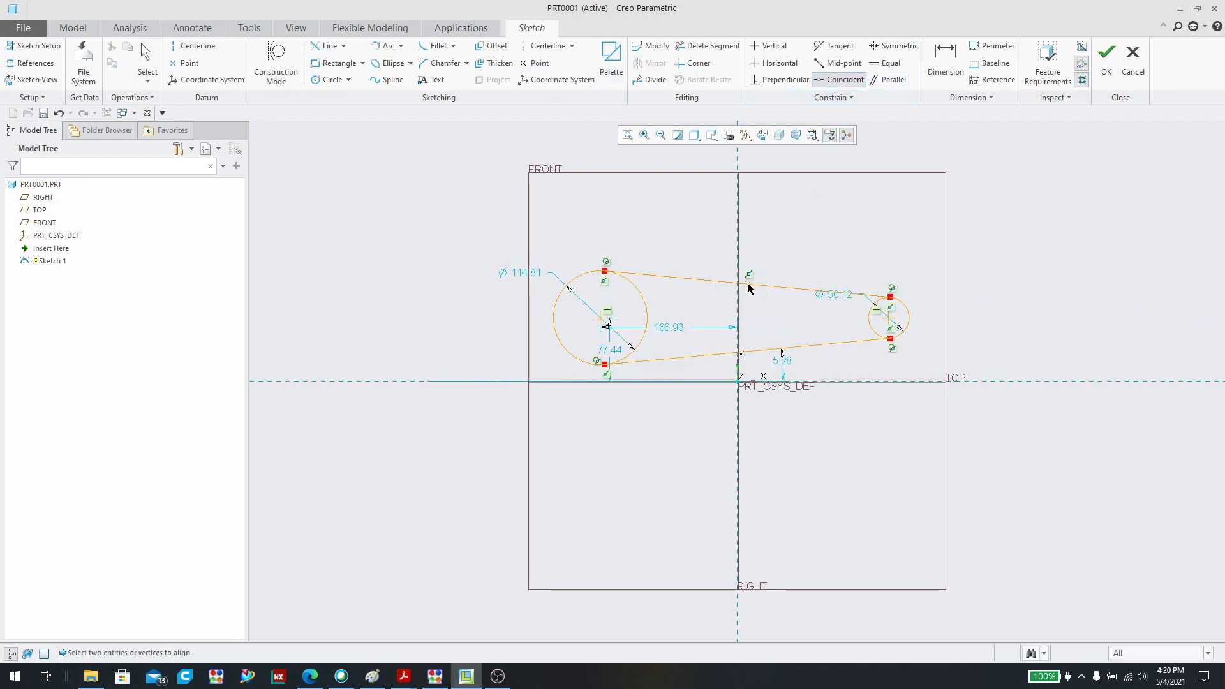
pyautogui.click(738, 228)
# - Make the smaller circle's centre coincident with the horizontal reference
pyautogui.click(879, 317)
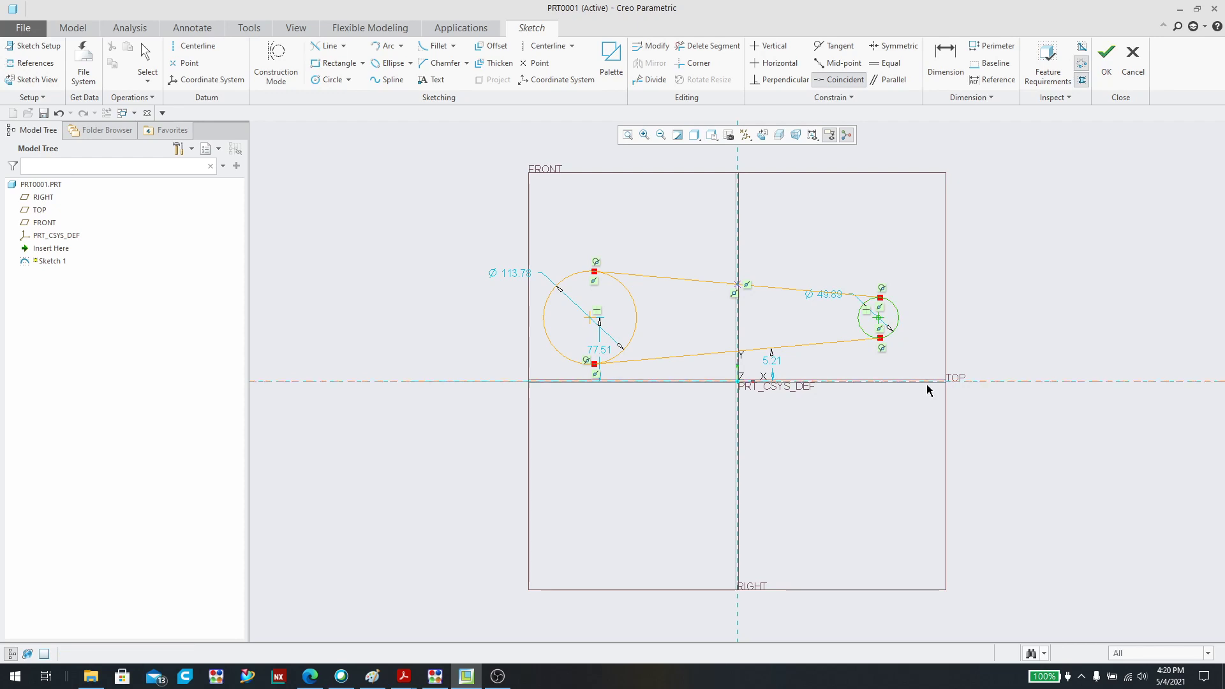
pyautogui.click(811, 381)
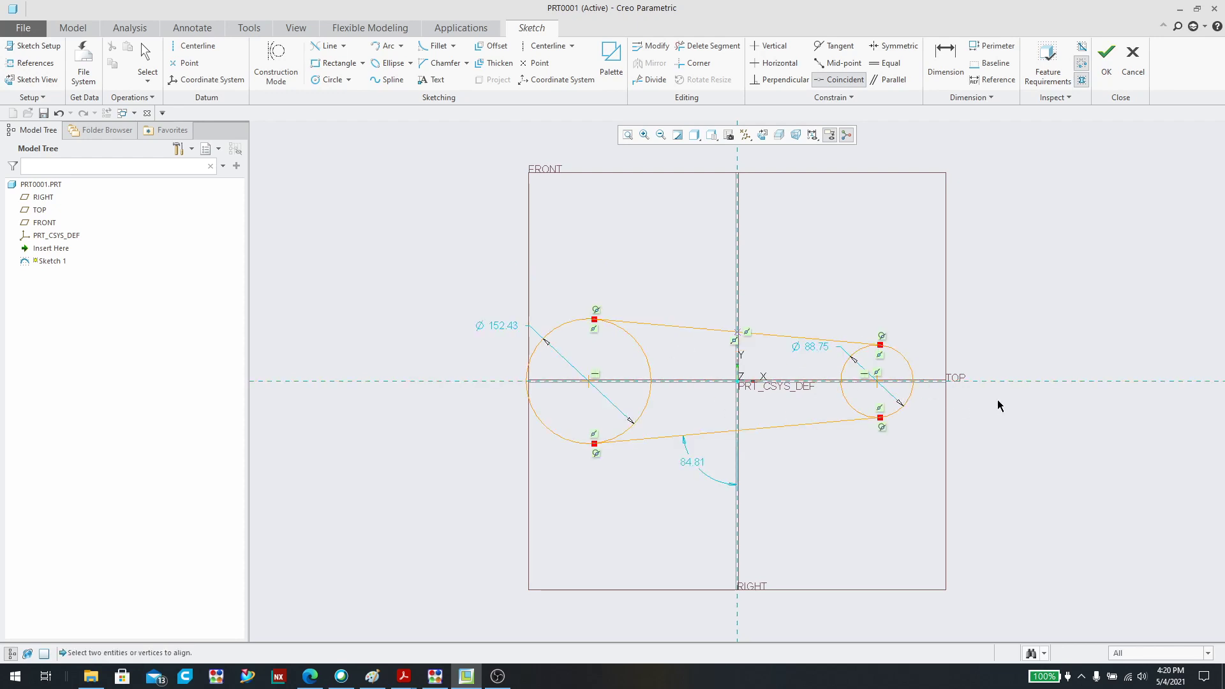
pyautogui.middleClick(961, 371)
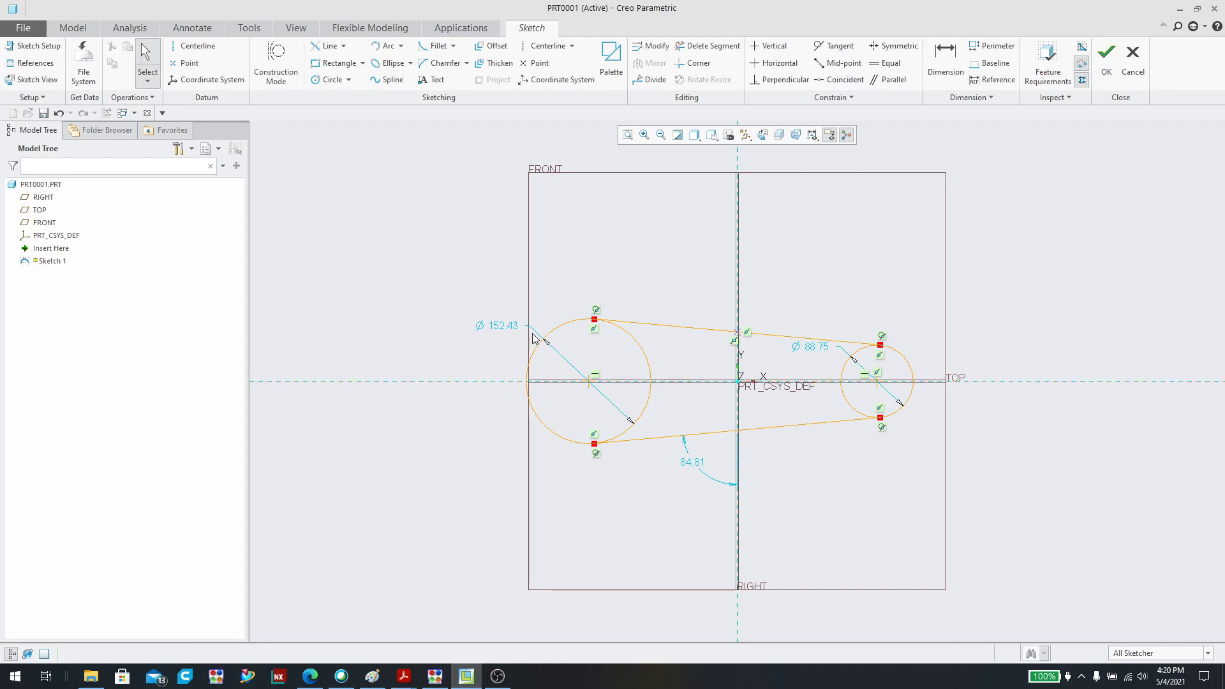
# - Try to change the larger circle's diameter directly
pyautogui.doubleClick(503, 326)
pyautogui.press('Return')
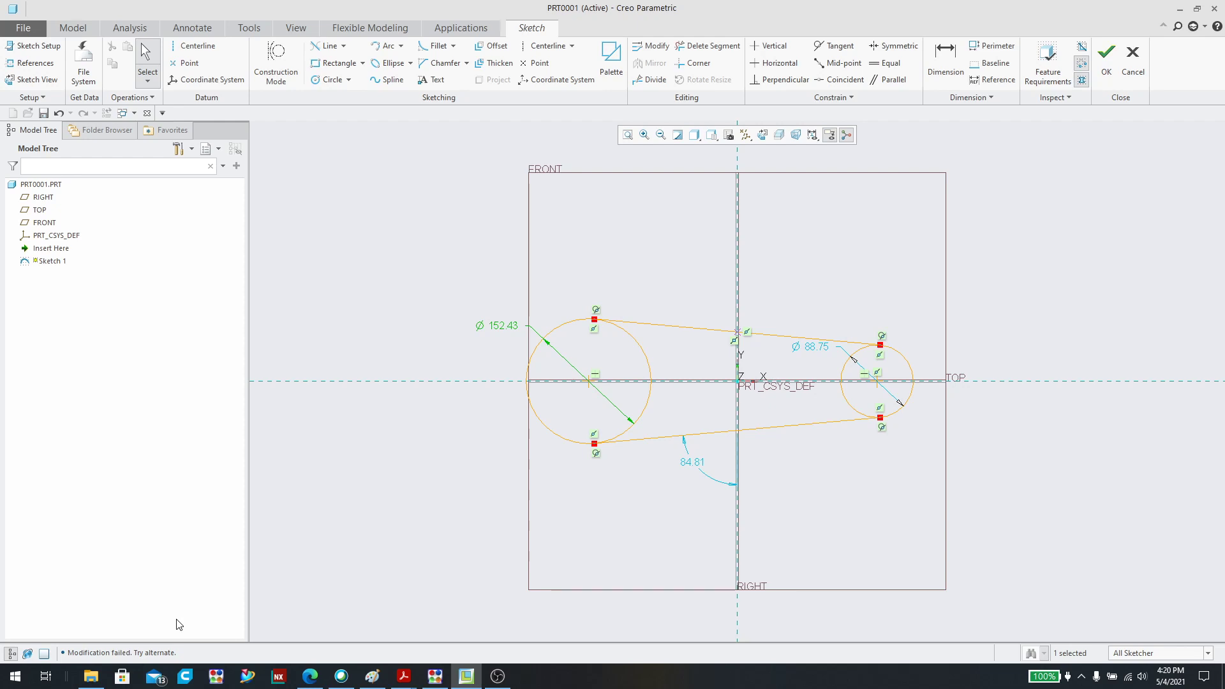
pyautogui.click(1037, 381)
# - Modify the whole sketch's dimensions together with Lock Scale on, setting the larger circle's diameter to 10
pyautogui.moveTo(323, 204); pyautogui.dragTo(1113, 563)
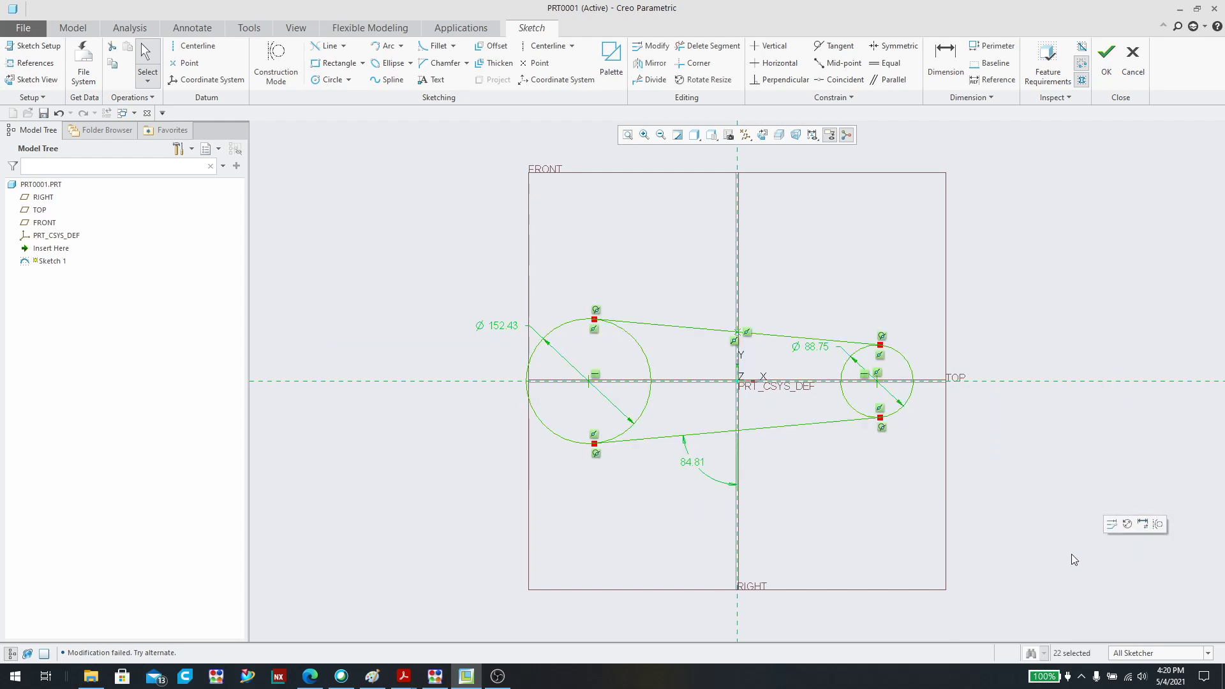
pyautogui.click(648, 46)
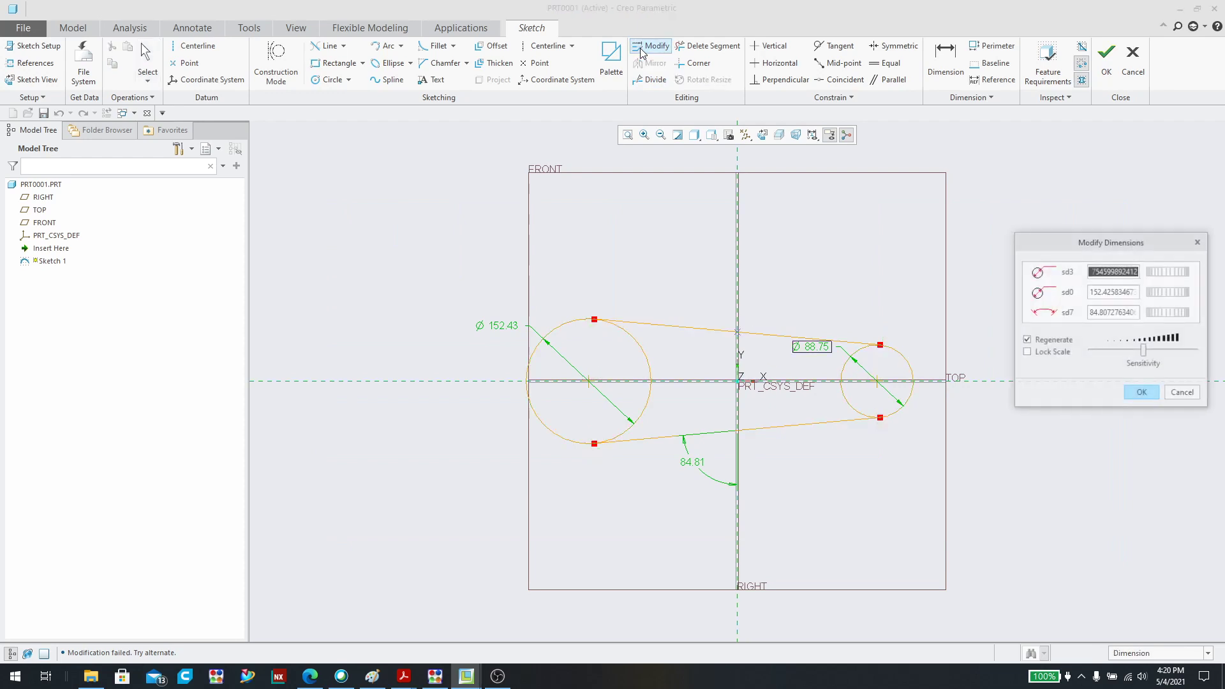
pyautogui.moveTo(1101, 243); pyautogui.dragTo(1089, 182)
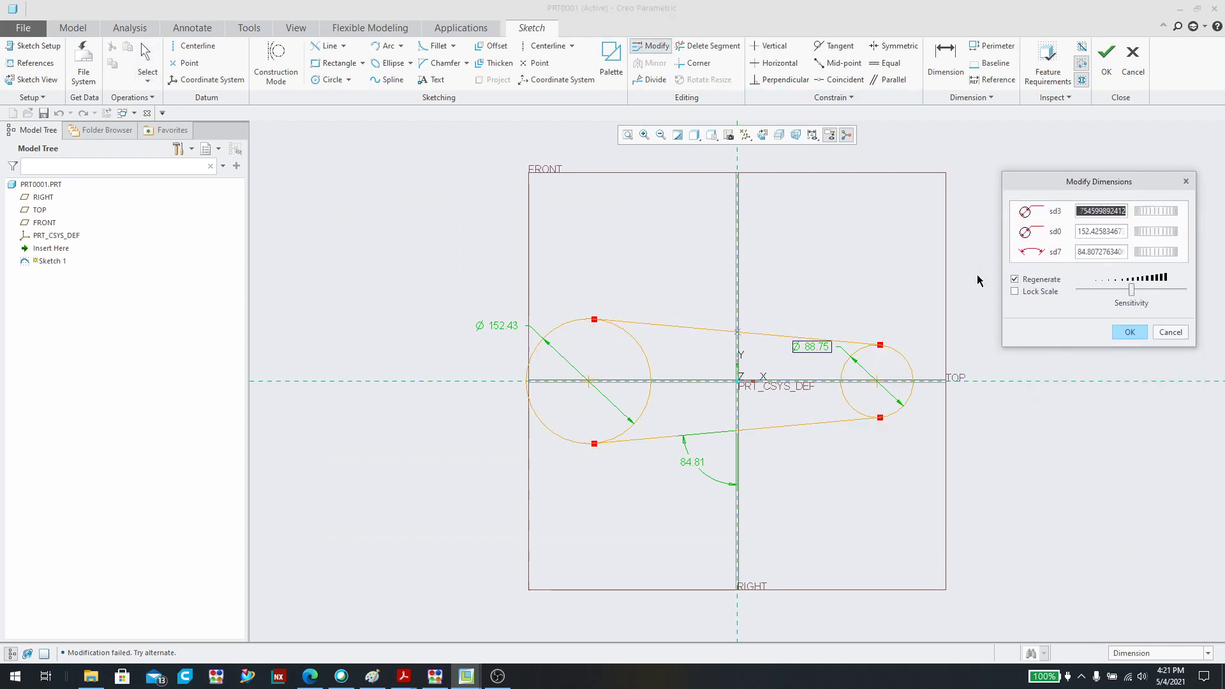
pyautogui.click(1038, 295)
pyautogui.click(1090, 232)
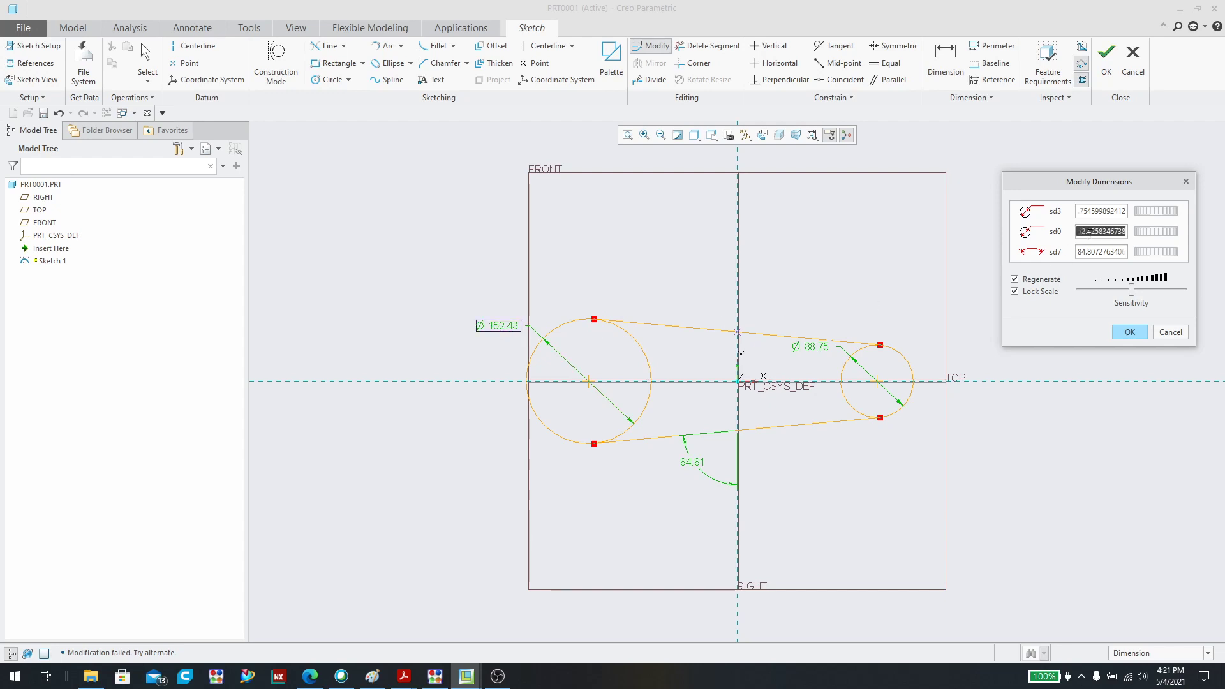
pyautogui.write('10')
pyautogui.press('Return')
pyautogui.click(1128, 331)
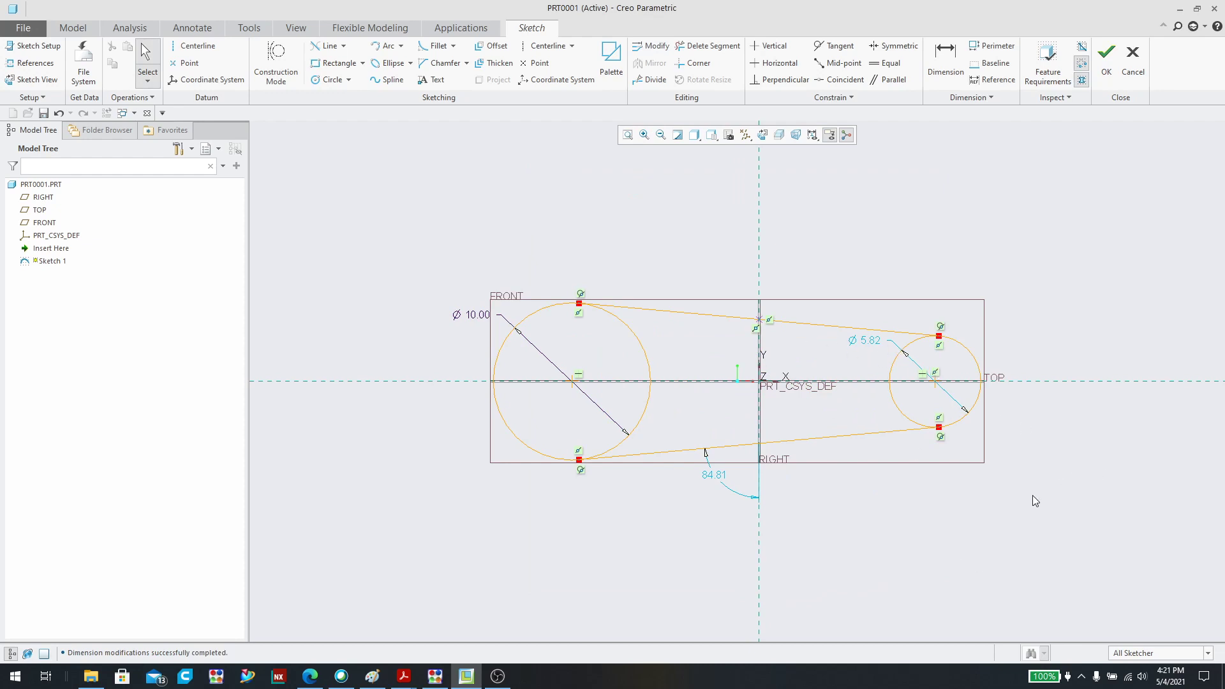
# - Set the smaller circle's diameter to 5
pyautogui.doubleClick(863, 341)
pyautogui.write('55685148')
pyautogui.press('Return')
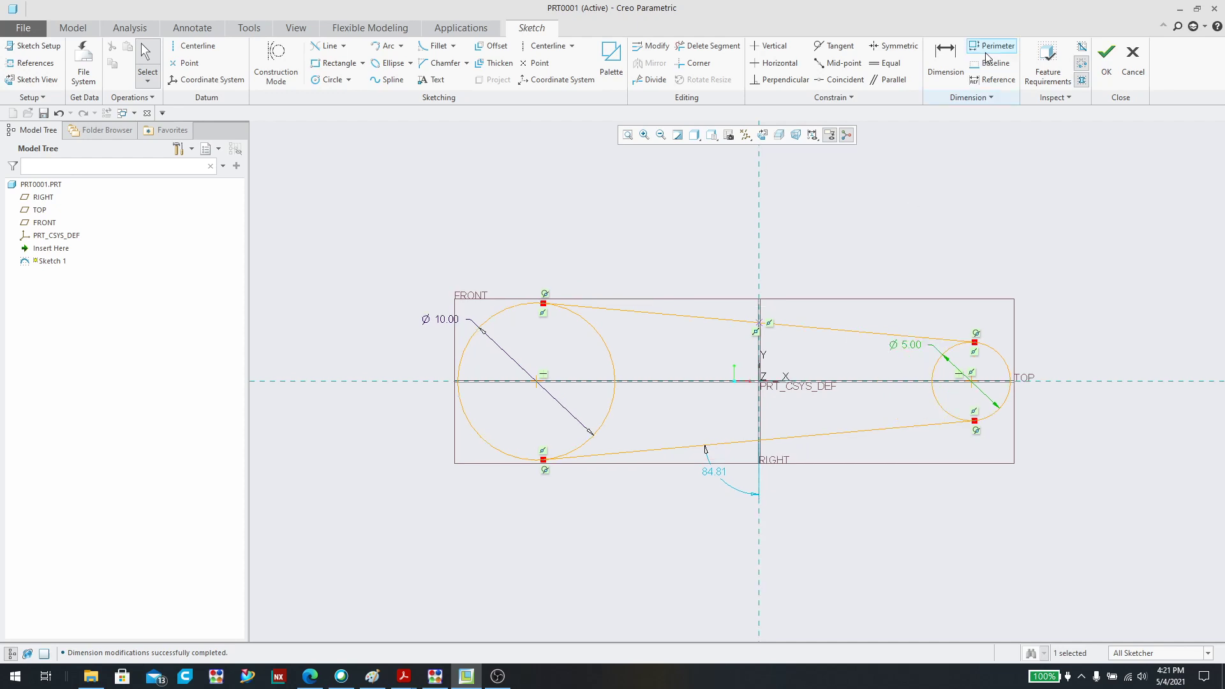
# - Dimension the horizontal distance between the two circle centres as 30 and finish the sketch
pyautogui.click(945, 57)
pyautogui.click(971, 382)
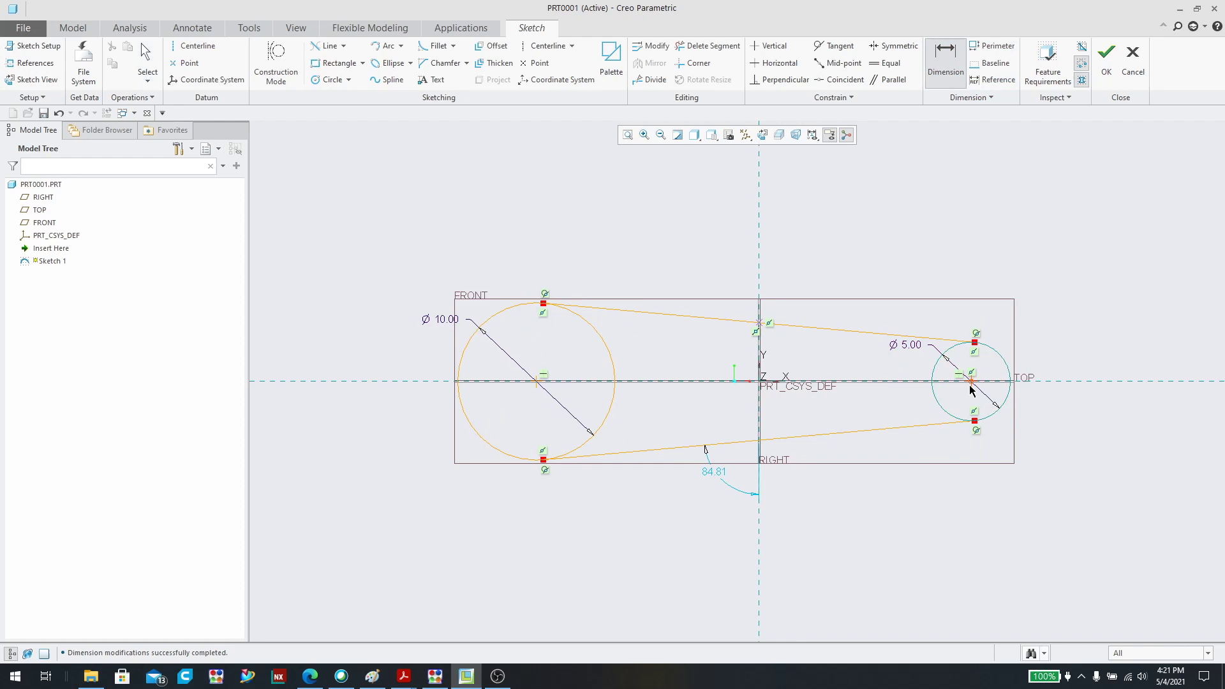
pyautogui.click(538, 382)
pyautogui.middleClick(870, 553)
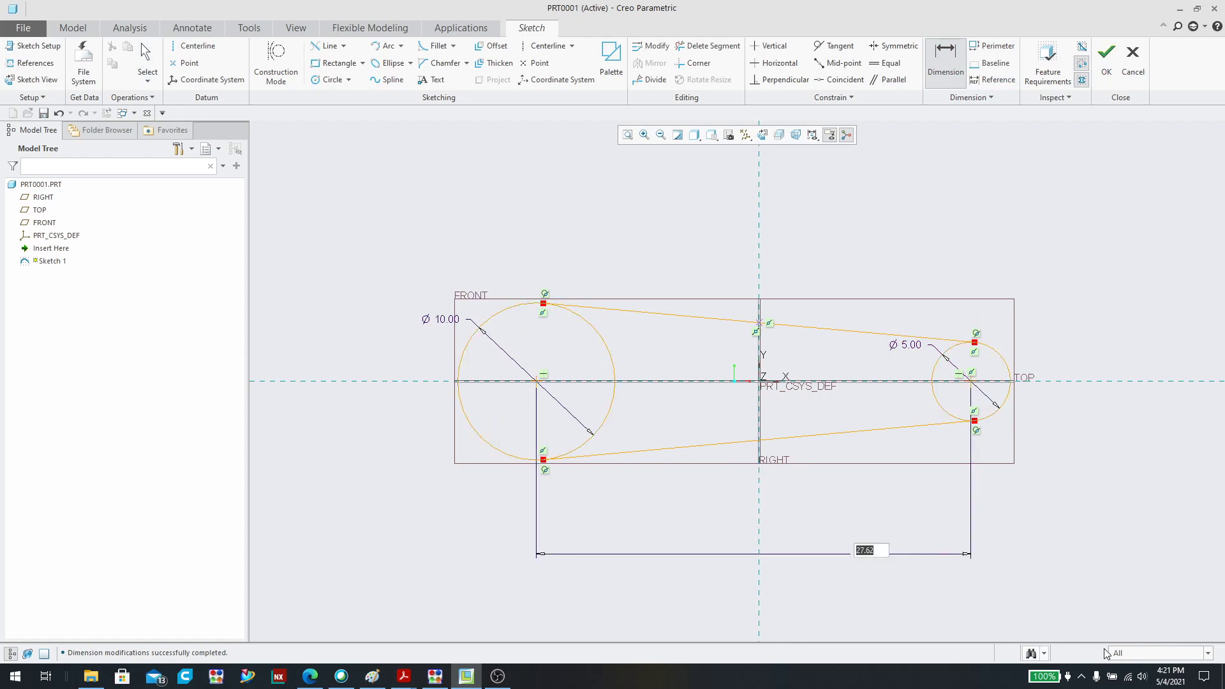
pyautogui.write('30')
pyautogui.press('Return')
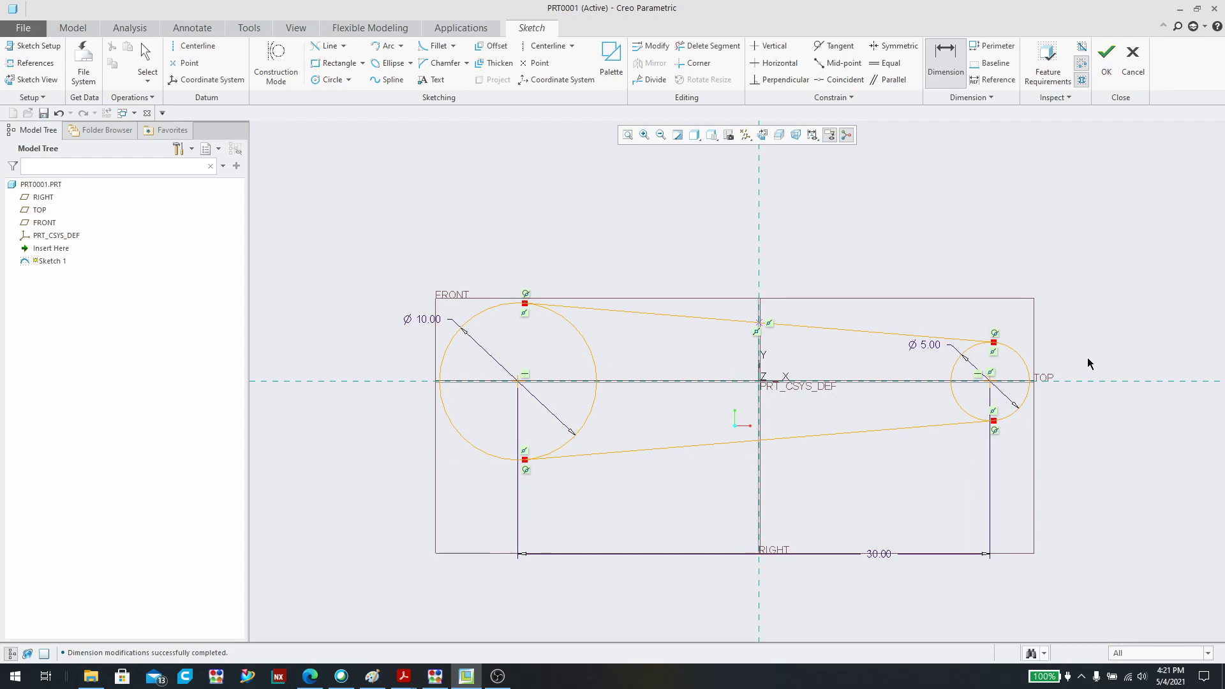
pyautogui.click(1107, 58)
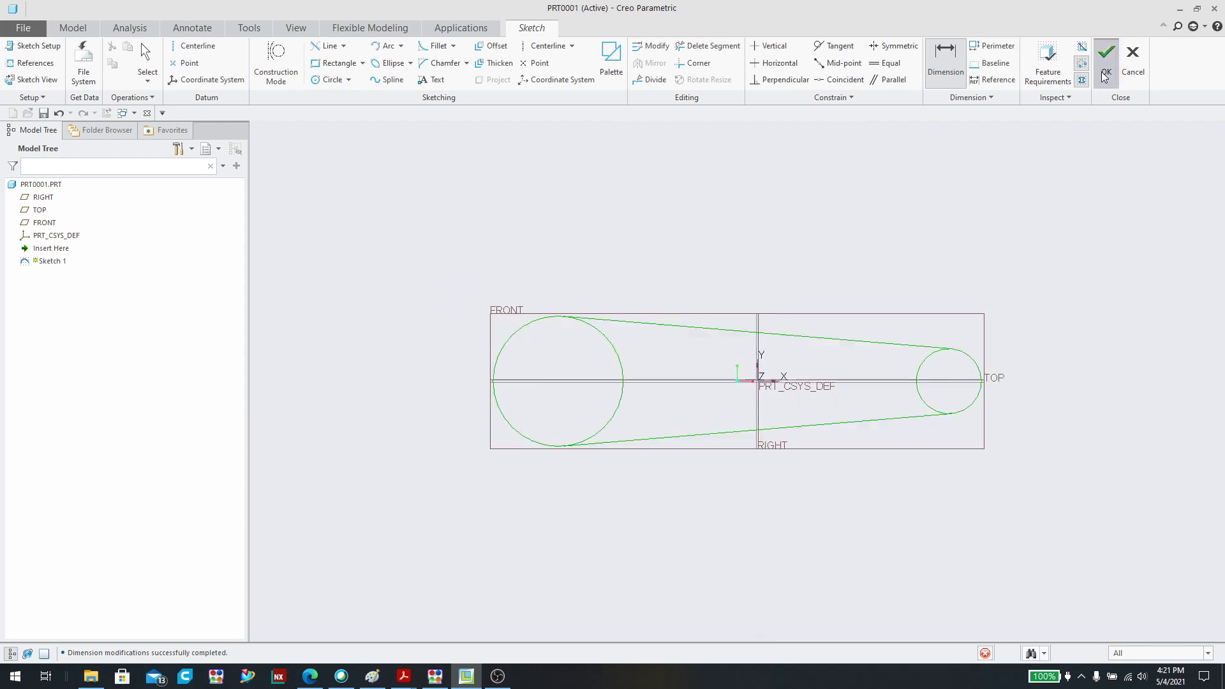
pyautogui.click(1078, 420)
pyautogui.moveTo(1086, 457)
pyautogui.mouseDown(button='middle')
pyautogui.moveTo(1085, 422)
pyautogui.moveTo(1074, 435)
pyautogui.moveTo(1105, 444)
pyautogui.mouseUp(button='middle')
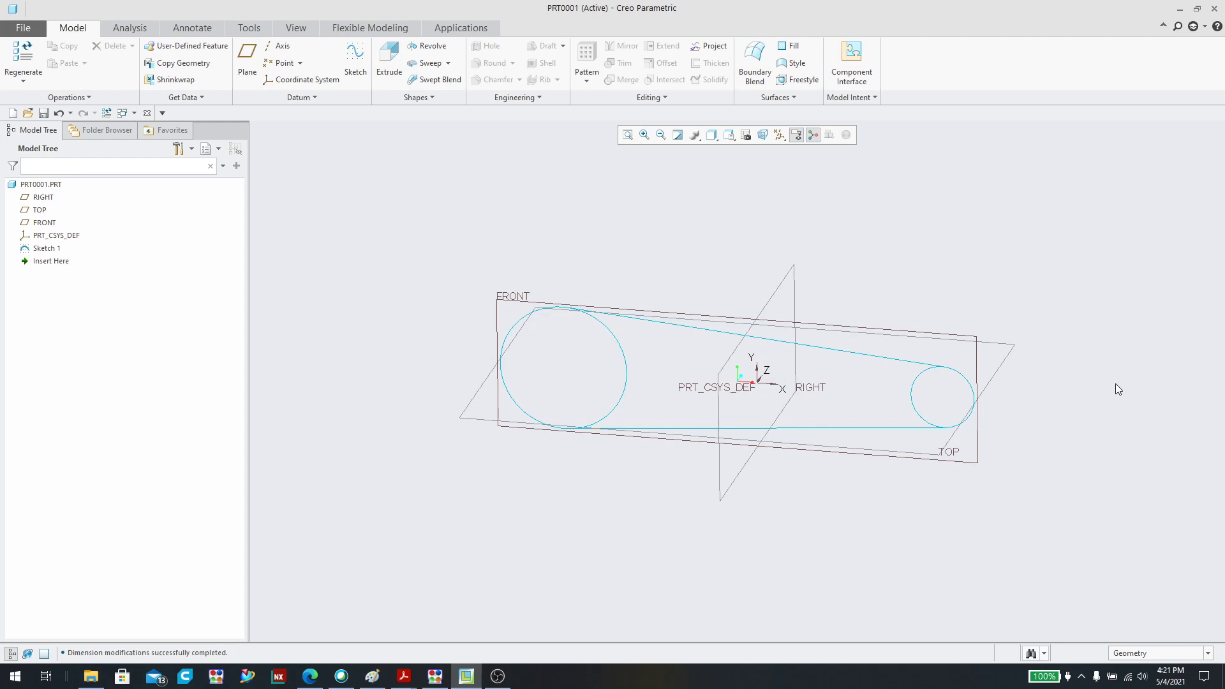
pyautogui.moveTo(1117, 385); pyautogui.dragTo(1084, 447, button='middle')
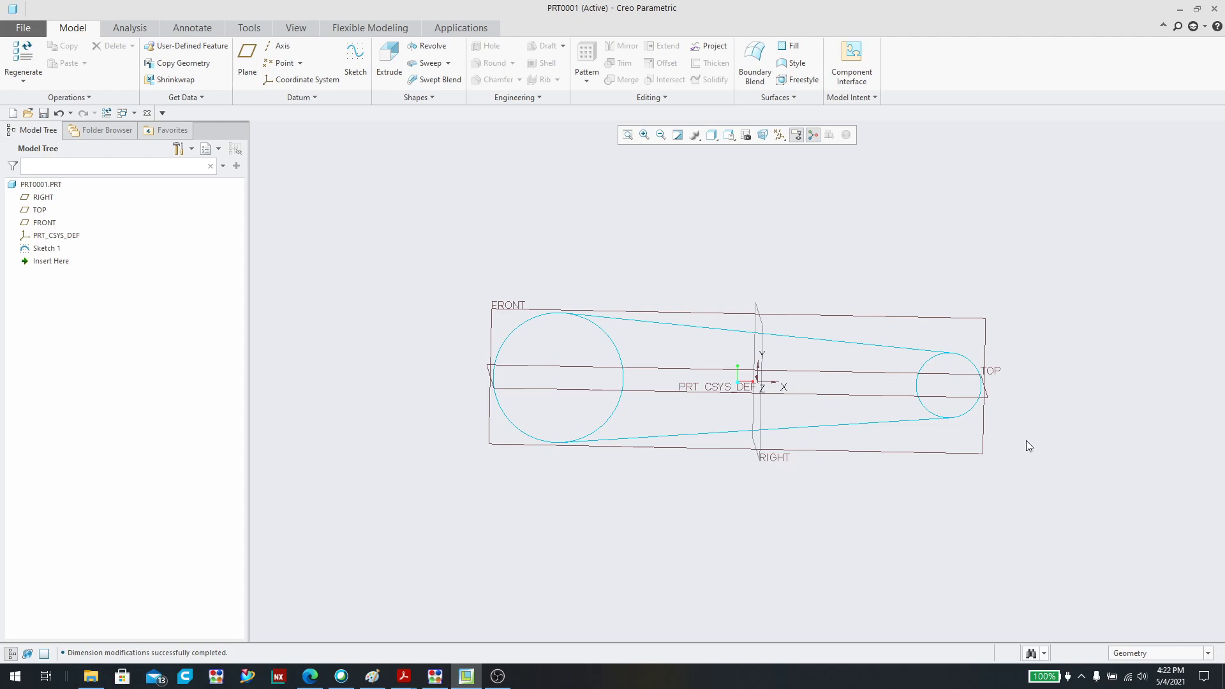
pyautogui.click(910, 347)
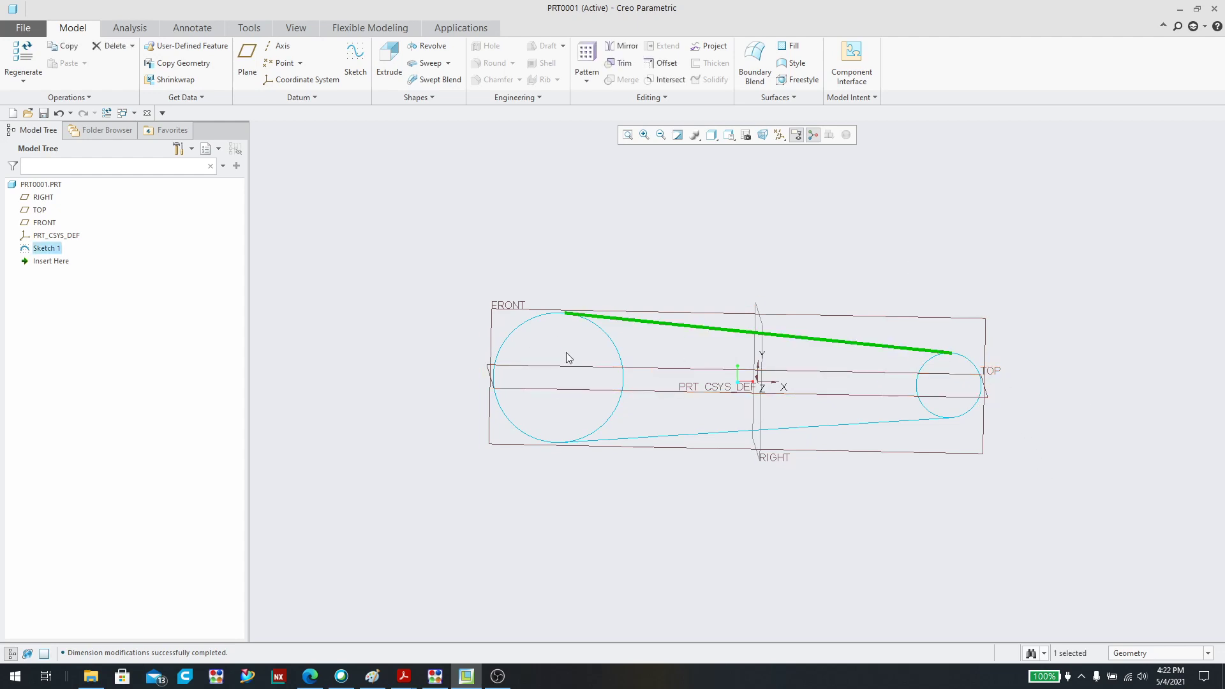
pyautogui.click(774, 547)
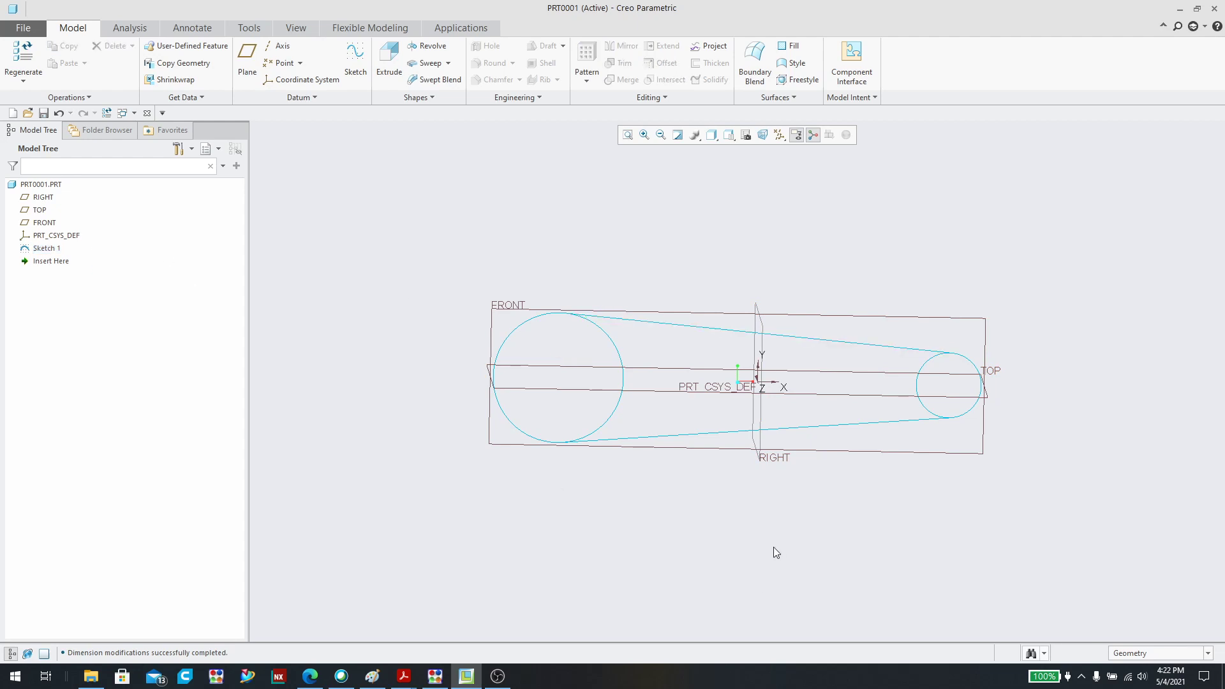
# - Set the selection filter to Sketch Region and preview the enclosed areas of the sketch
pyautogui.click(1161, 656)
pyautogui.click(1139, 629)
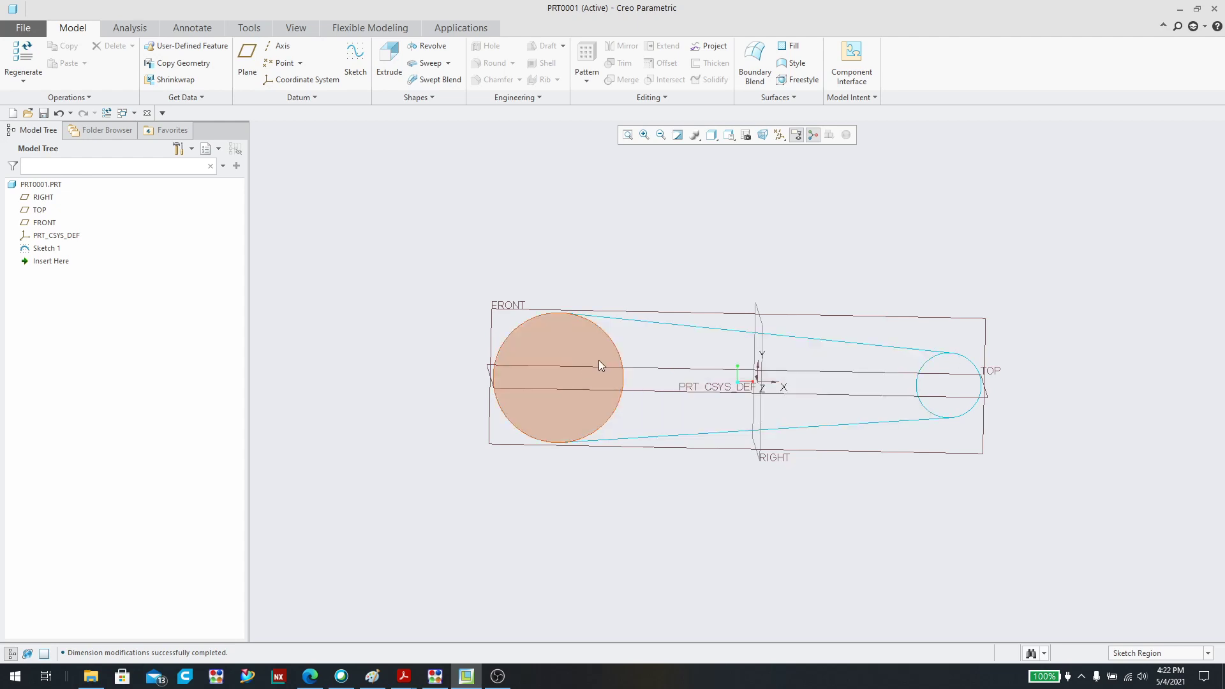
pyautogui.moveTo(949, 386); pyautogui.dragTo(913, 399, button='middle')
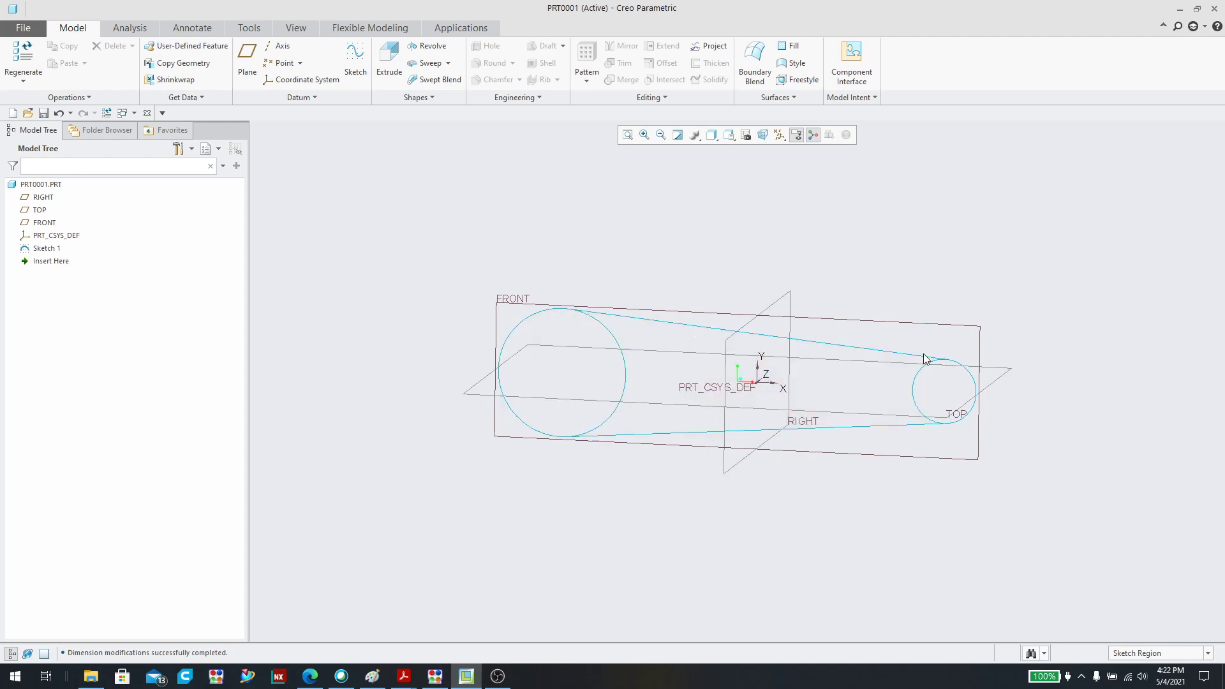
pyautogui.moveTo(852, 390); pyautogui.dragTo(661, 354, button='middle')
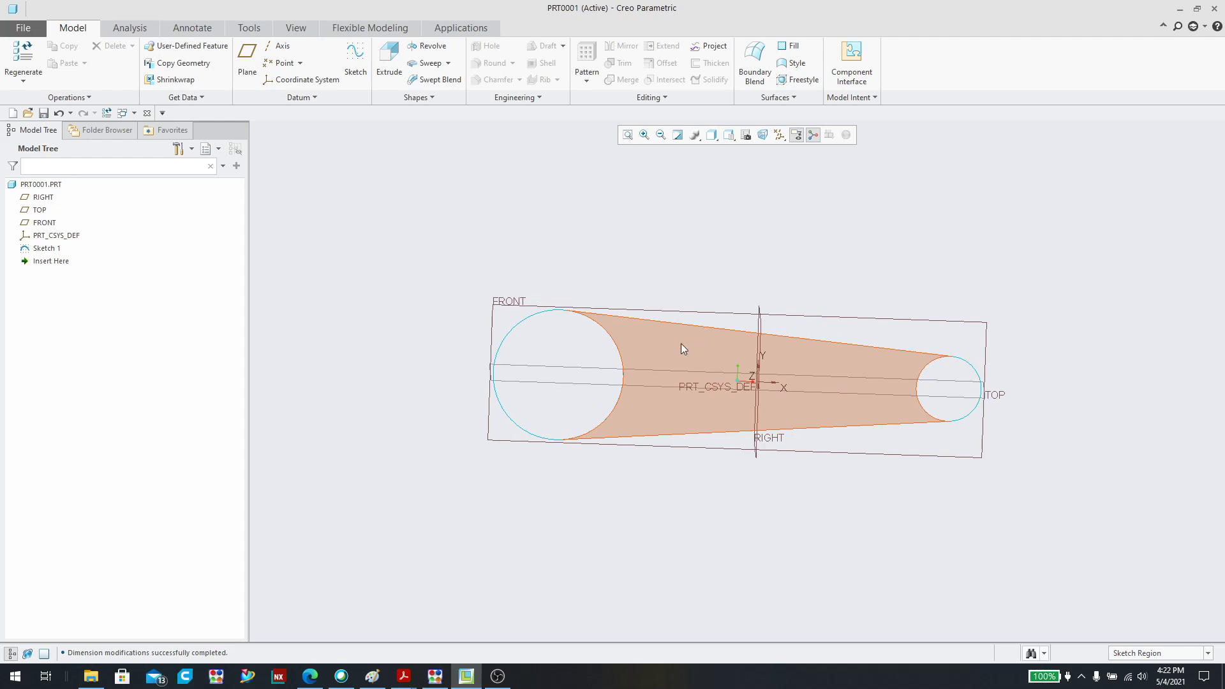
pyautogui.press('ctrl')
pyautogui.press('ctrl')
pyautogui.press('ctrl')
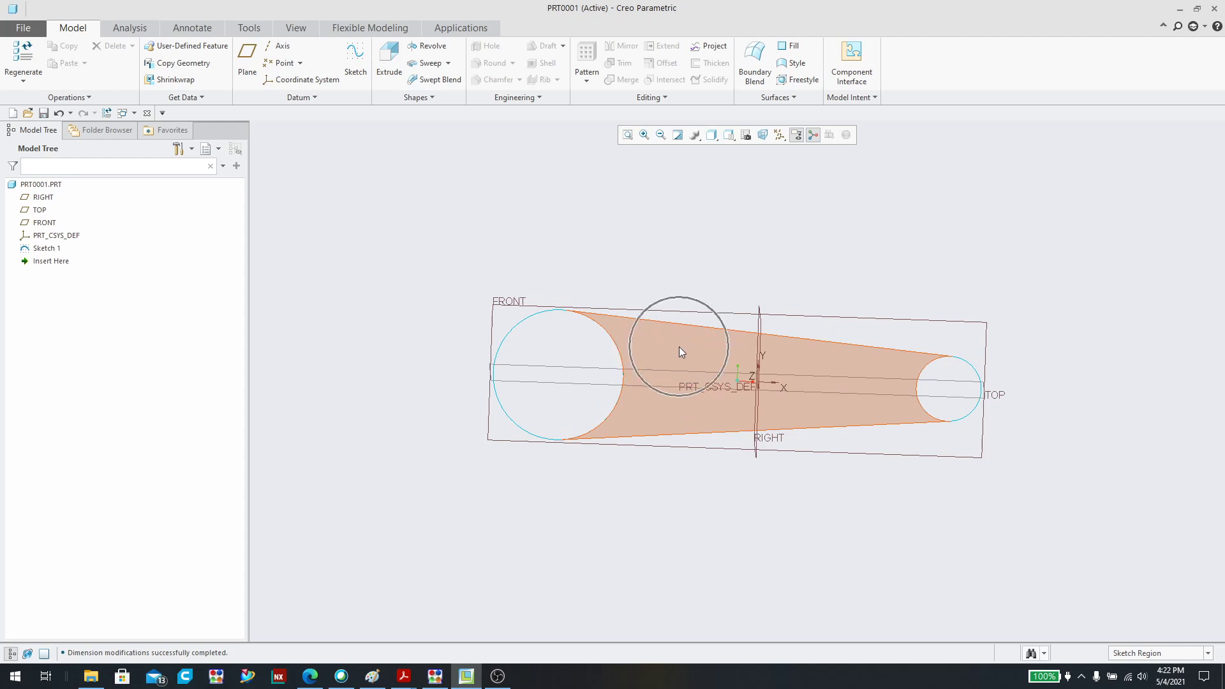
# - Extrude the region between the two circles and tangent lines as a solid to a depth of about 3
pyautogui.click(669, 333)
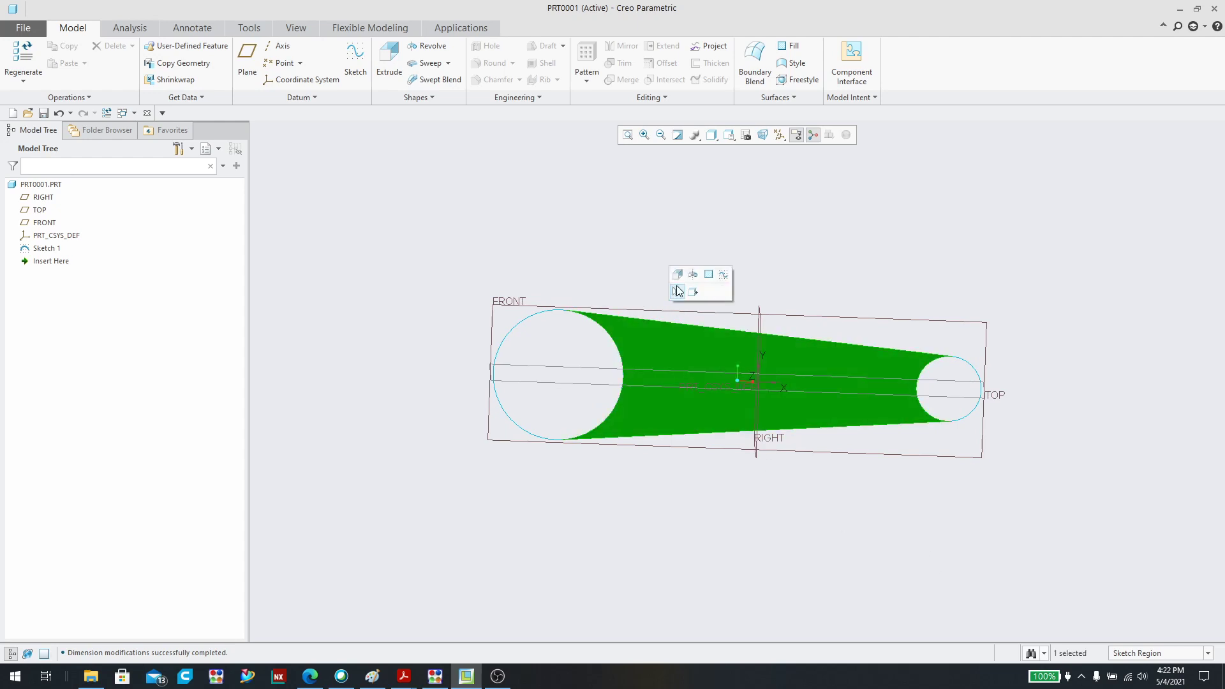
pyautogui.press('ctrl')
pyautogui.press('ctrl')
pyautogui.press('ctrl')
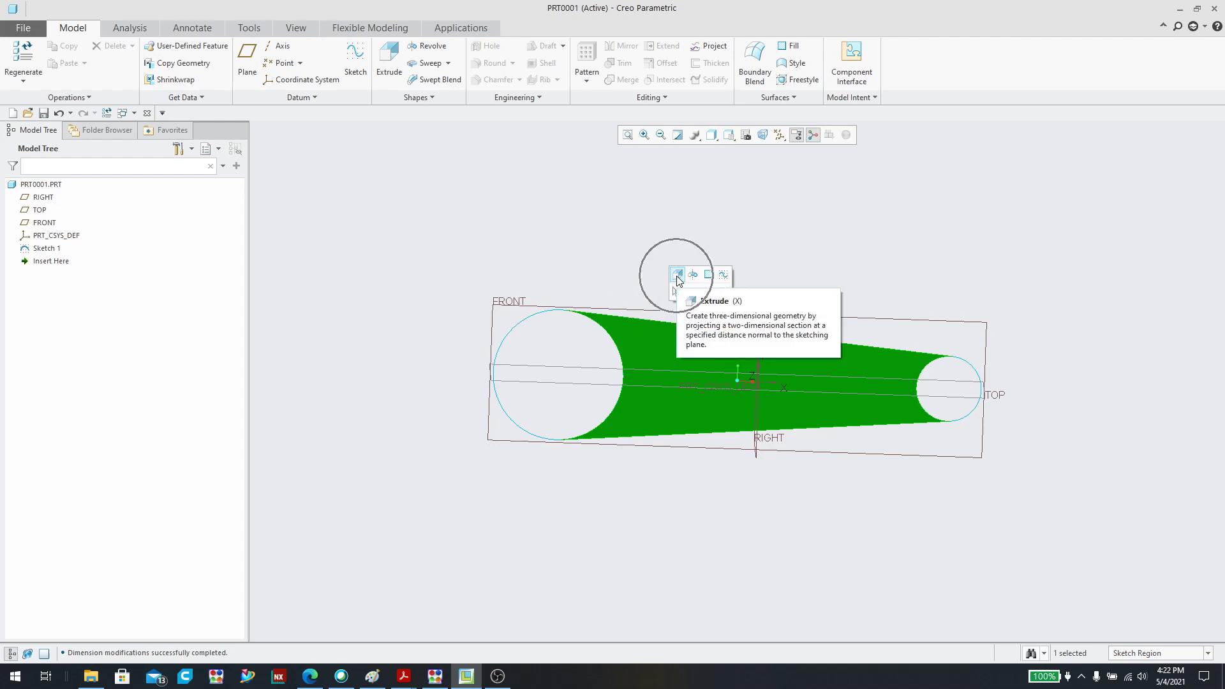
pyautogui.click(677, 276)
pyautogui.moveTo(779, 528); pyautogui.dragTo(811, 490, button='middle')
pyautogui.scroll(3, 733, 415)
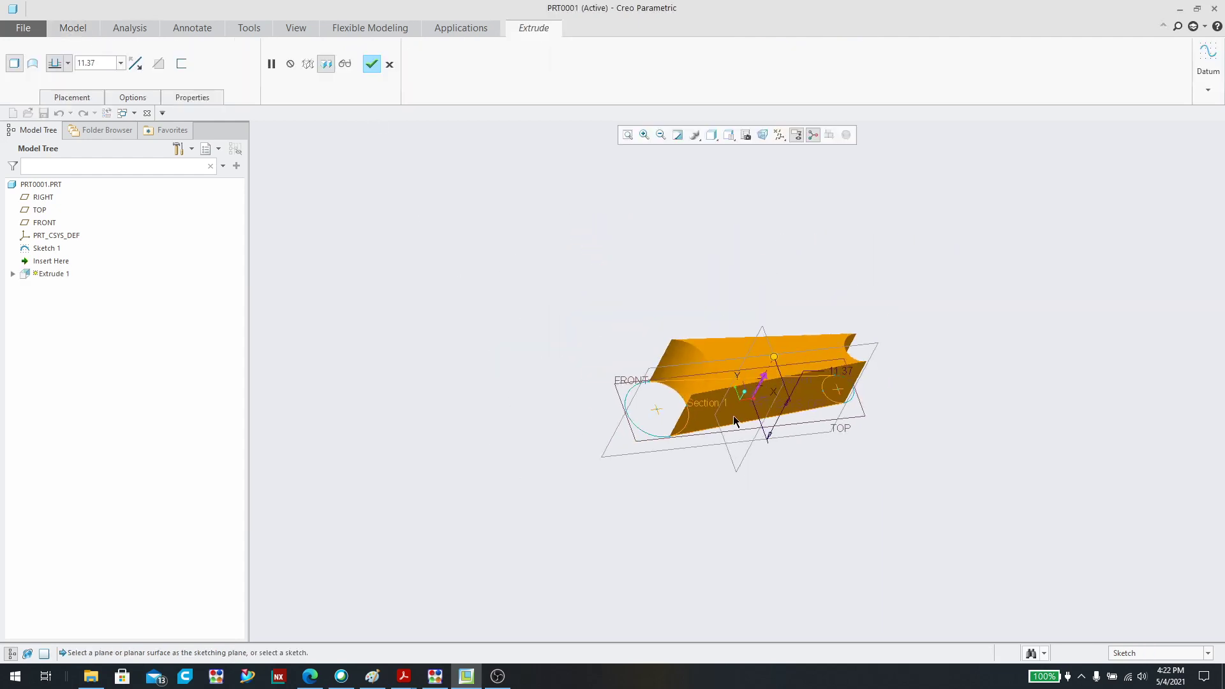
pyautogui.scroll(-4, 733, 416)
pyautogui.moveTo(897, 451)
pyautogui.mouseDown(button='middle')
pyautogui.moveTo(896, 428)
pyautogui.moveTo(889, 443)
pyautogui.mouseUp(button='middle')
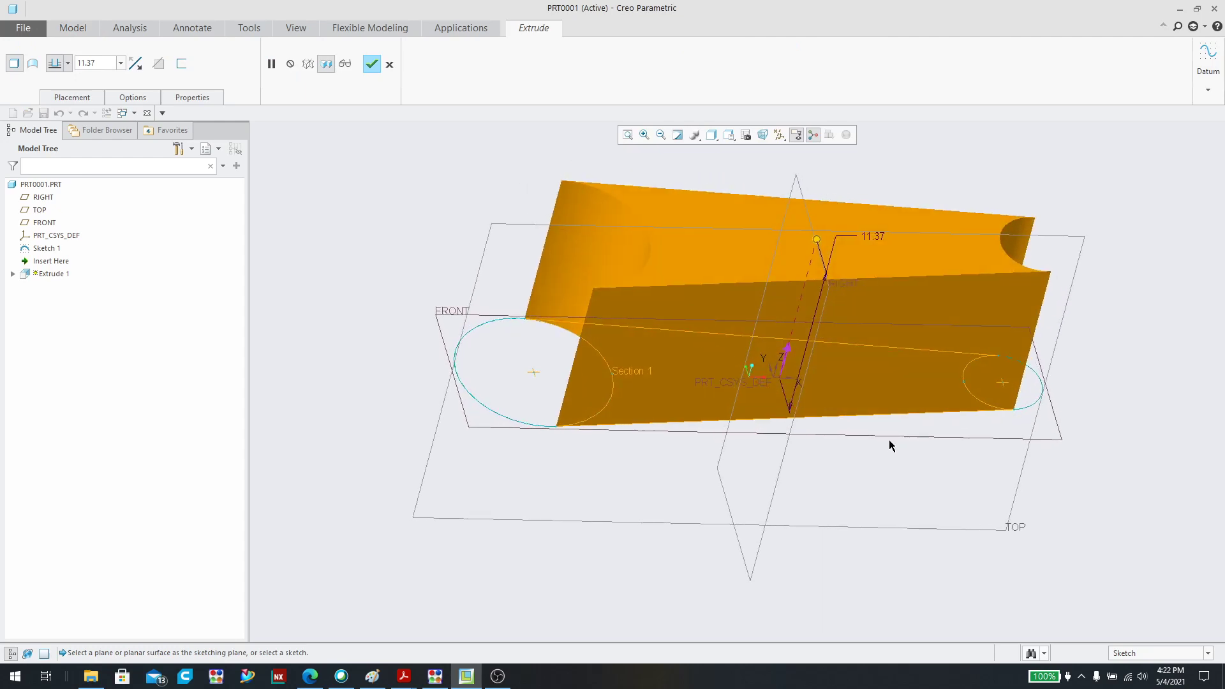
pyautogui.moveTo(817, 240); pyautogui.dragTo(789, 345)
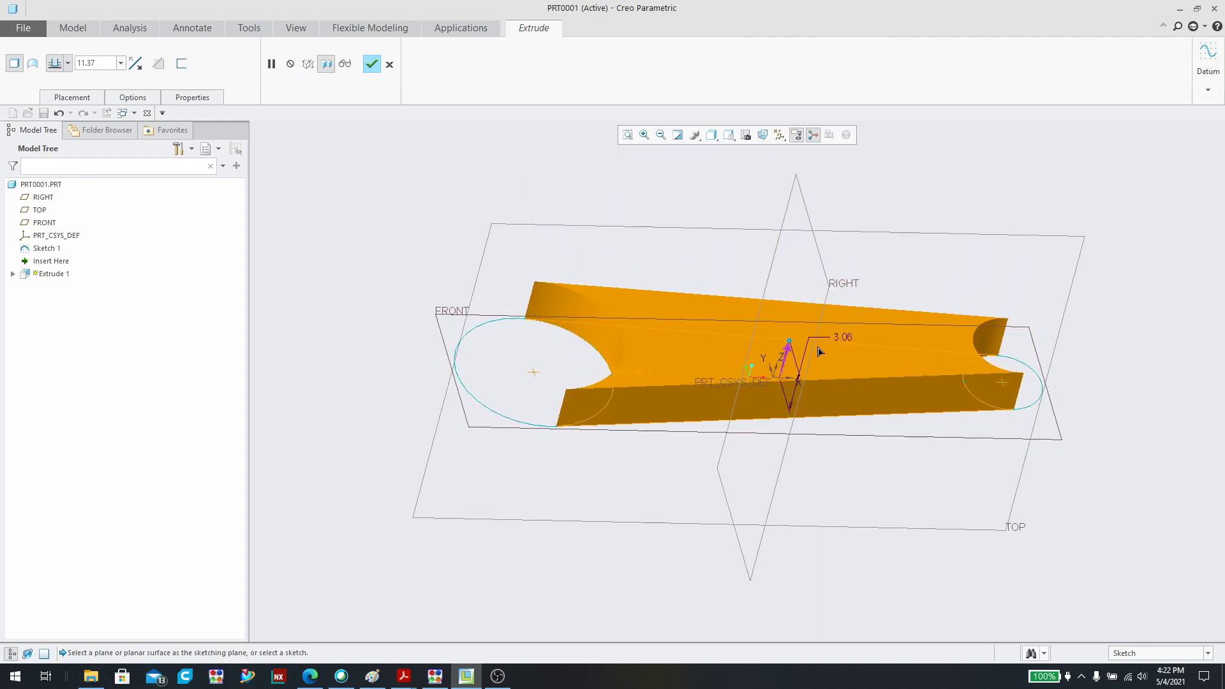
pyautogui.click(372, 64)
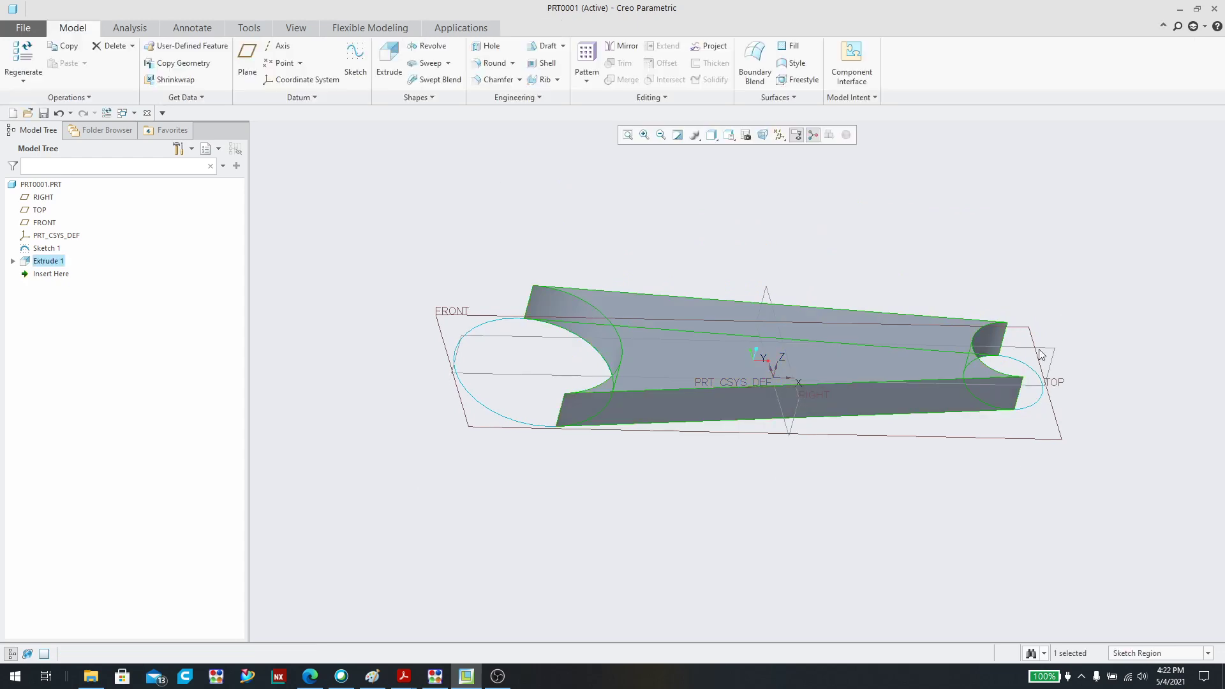
# - Extrude the larger circle's sketch region into a solid cylinder at the default depth, taller than the connecting web
pyautogui.click(539, 351)
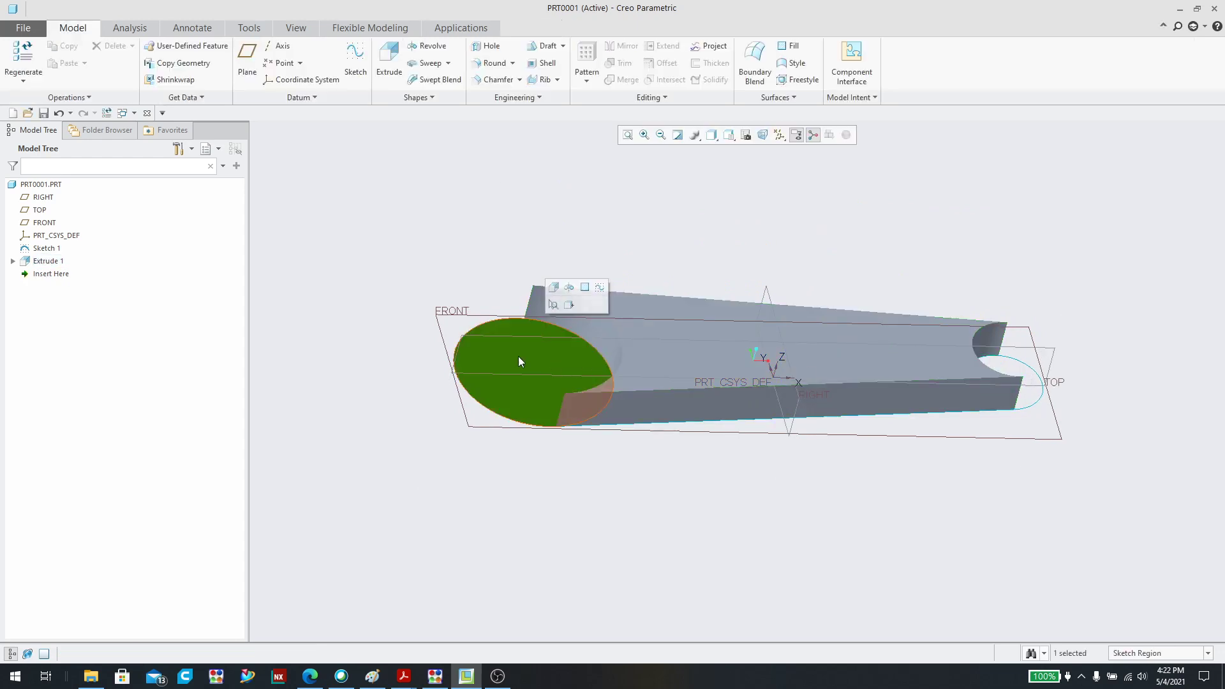
pyautogui.click(389, 56)
pyautogui.click(371, 64)
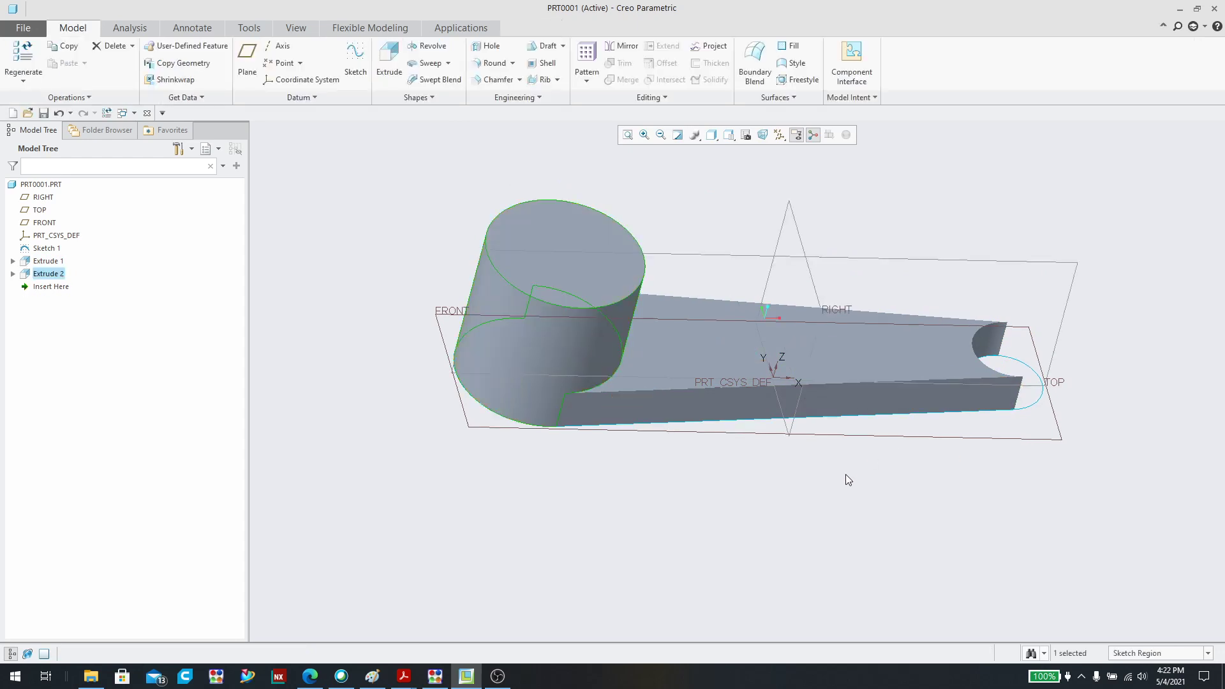
pyautogui.moveTo(845, 473); pyautogui.dragTo(814, 508, button='middle')
pyautogui.moveTo(707, 495); pyautogui.dragTo(702, 457, button='middle')
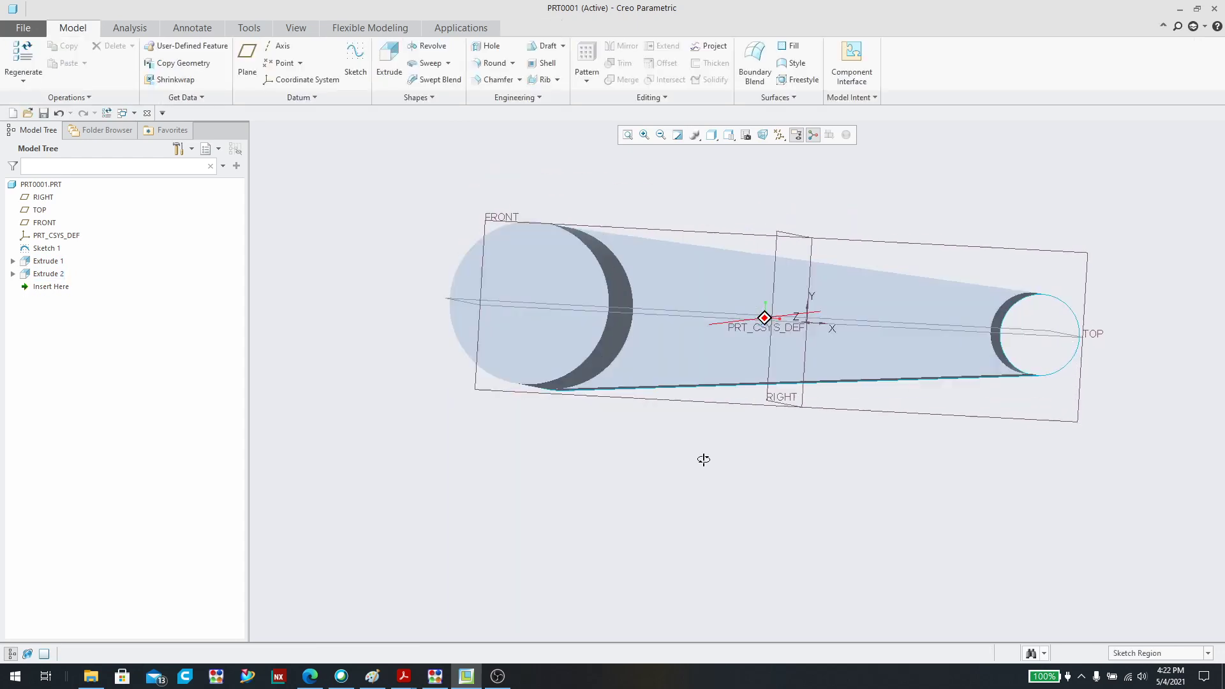
pyautogui.moveTo(935, 471); pyautogui.dragTo(955, 415, button='middle')
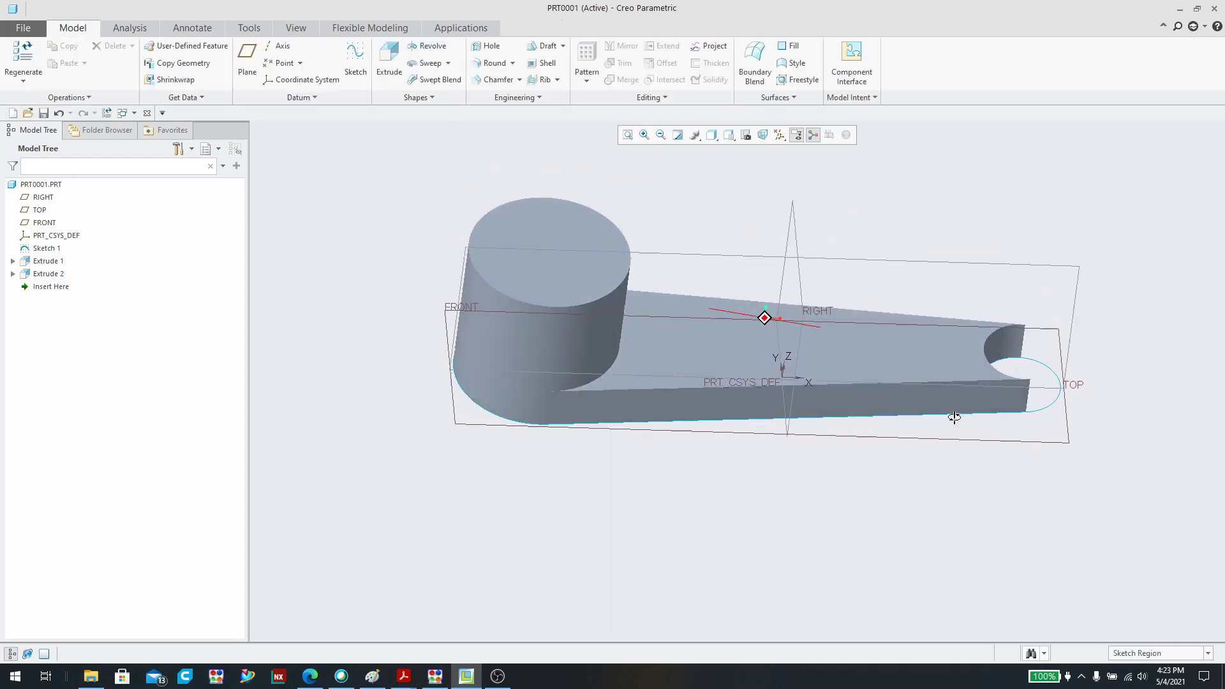